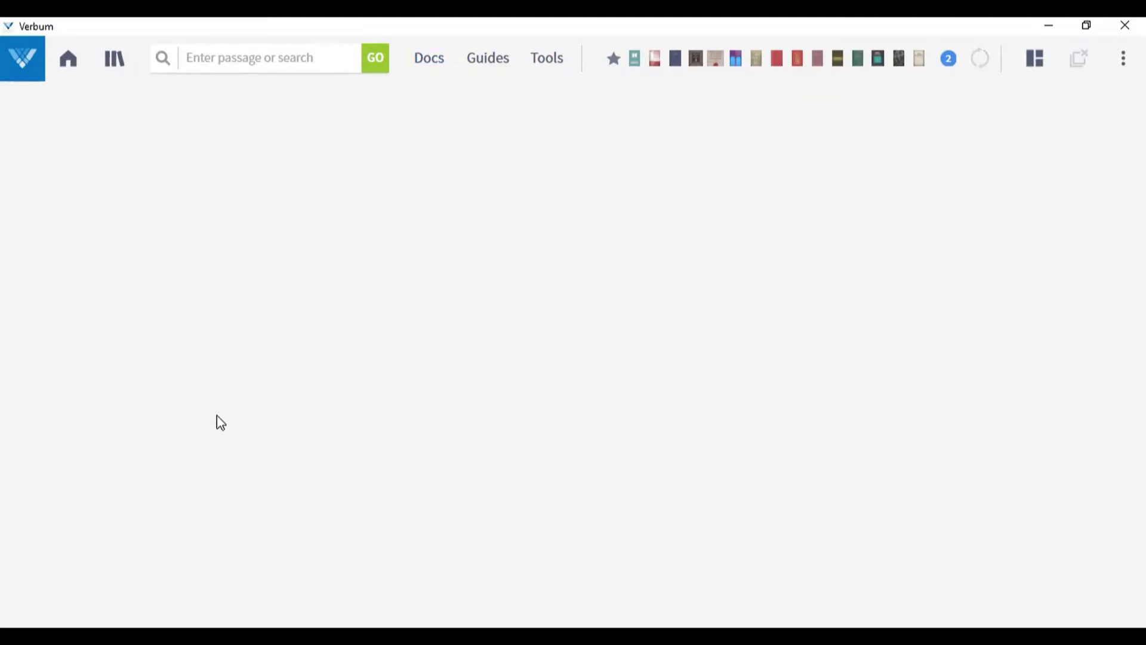
Step: Open the Home page, look through its dashboard and Explore content, and close it
{"action": "left_click", "coordinate": [70, 67]}
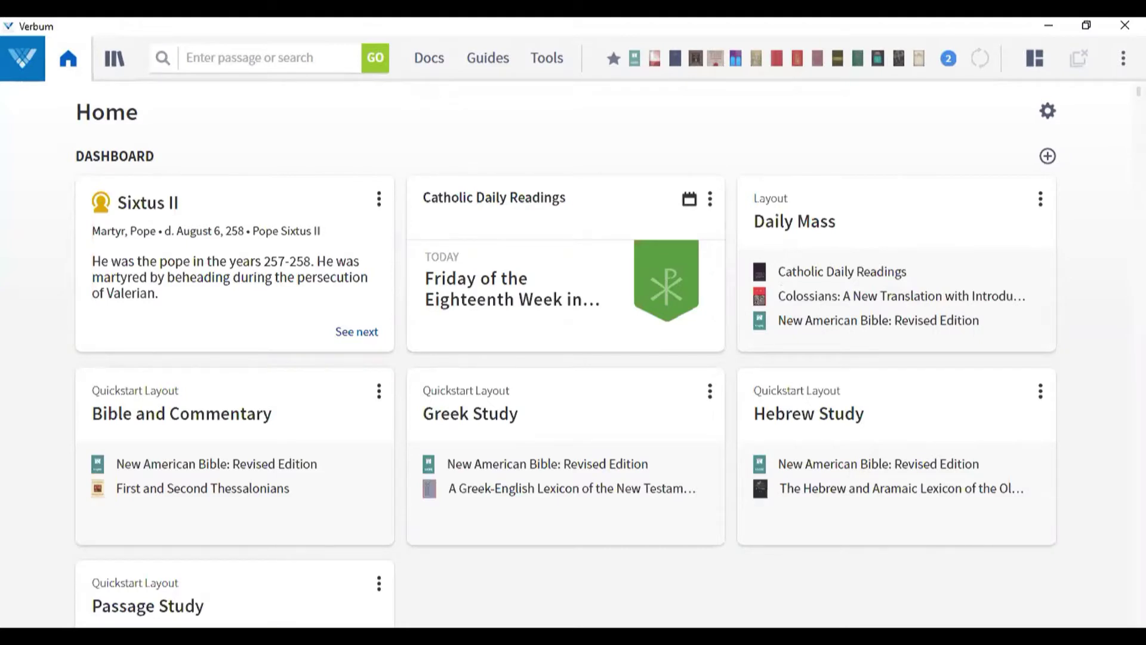
{"action": "scroll", "coordinate": [574, 352], "scroll_direction": "down", "scroll_amount": 6}
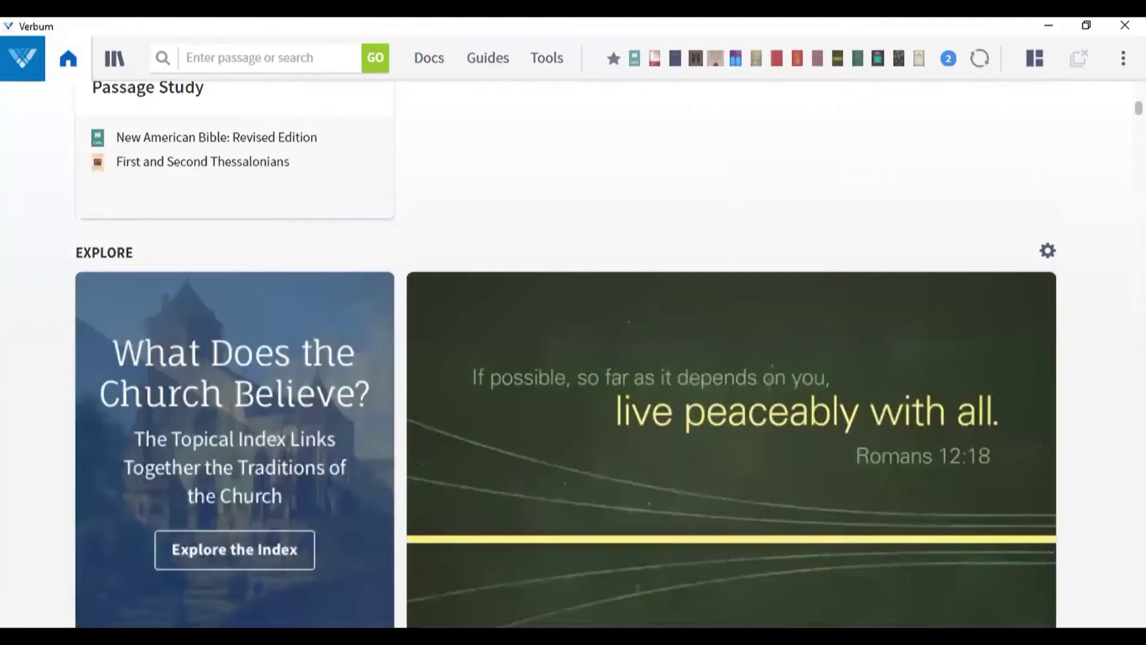
{"action": "scroll", "coordinate": [573, 352], "scroll_direction": "down", "scroll_amount": 5}
{"action": "scroll", "coordinate": [573, 353], "scroll_direction": "up", "scroll_amount": 15}
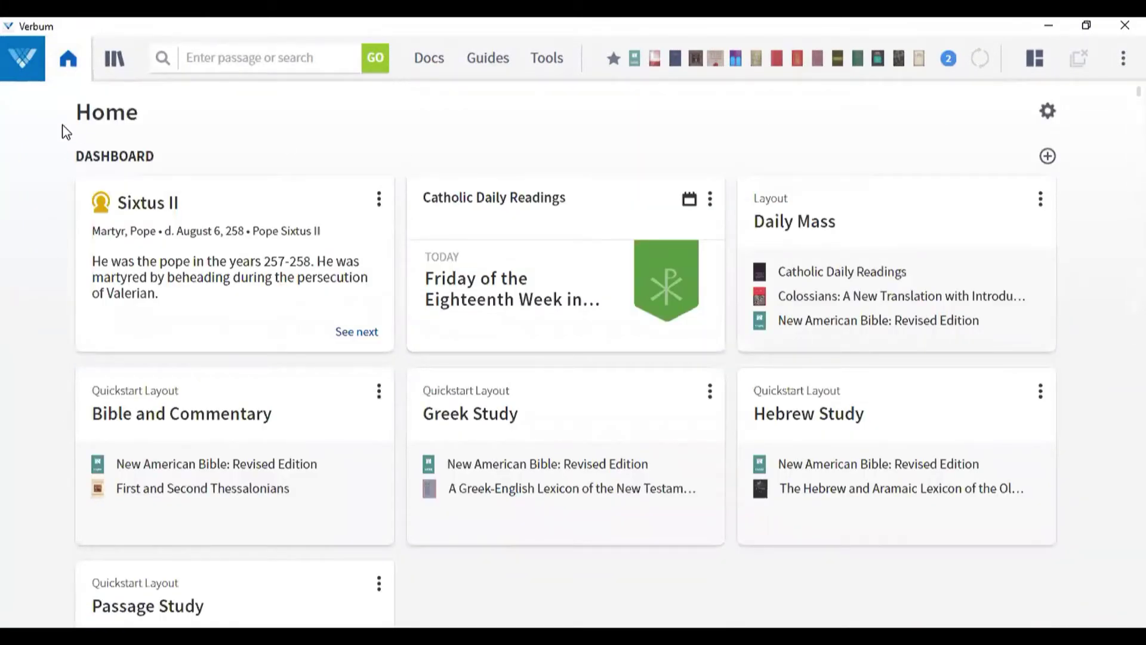
{"action": "left_click", "coordinate": [70, 64]}
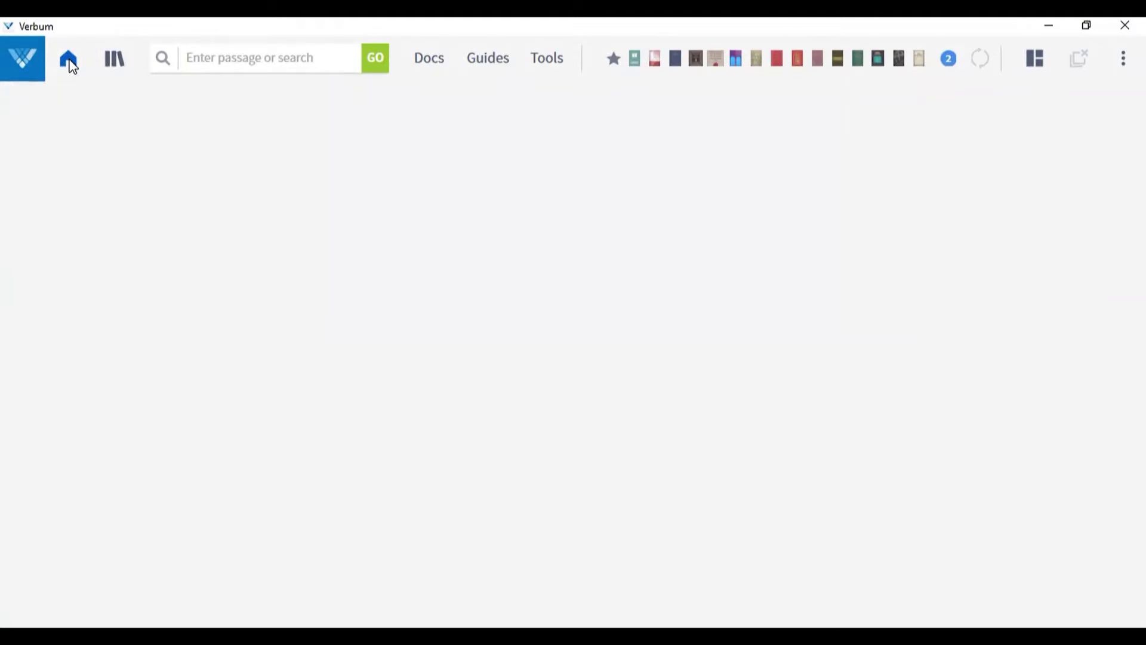
Step: Find "nabre" in the library and open the New American Bible: Revised Edition in a panel
{"action": "left_click", "coordinate": [115, 62]}
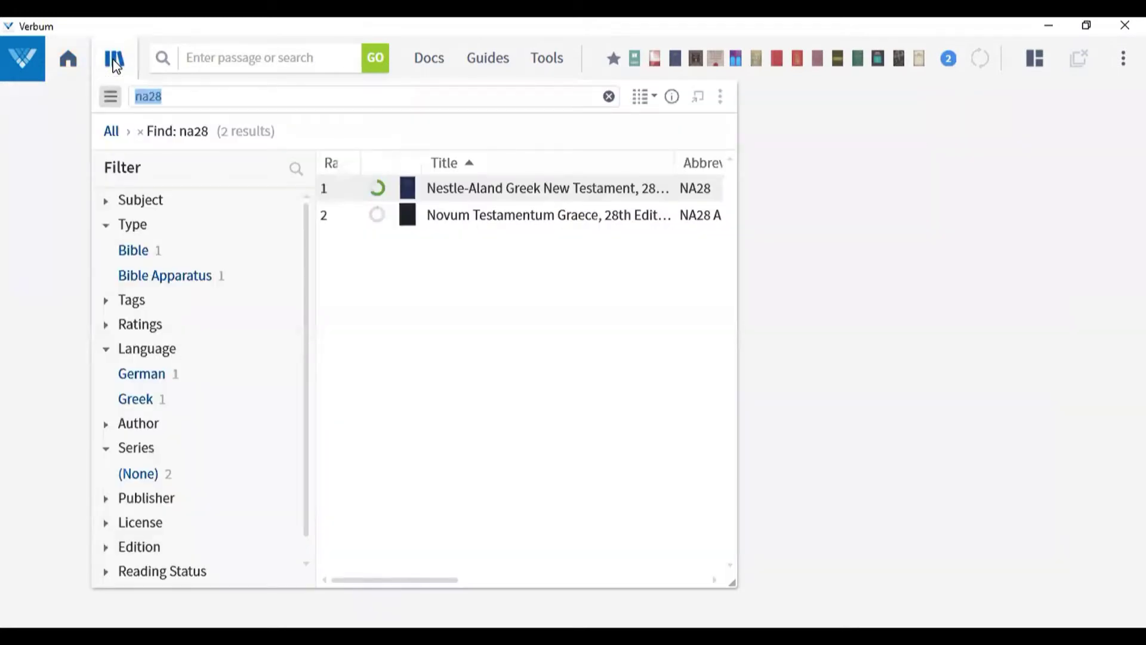
{"action": "key", "text": "BackSpace"}
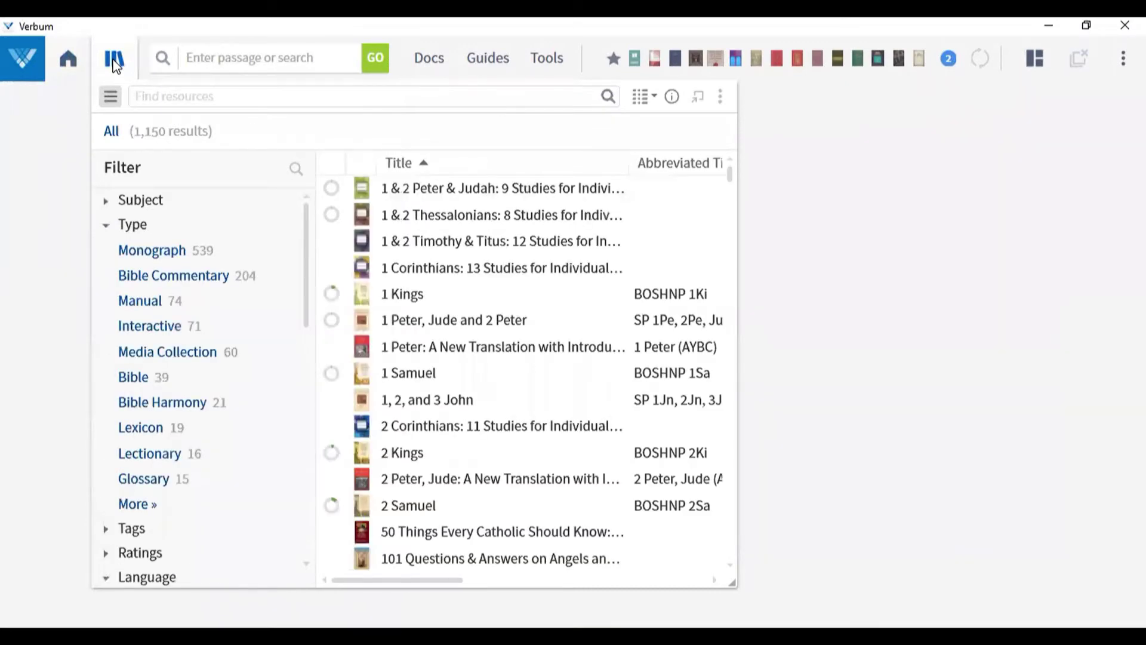
{"action": "type", "text": "nabre"}
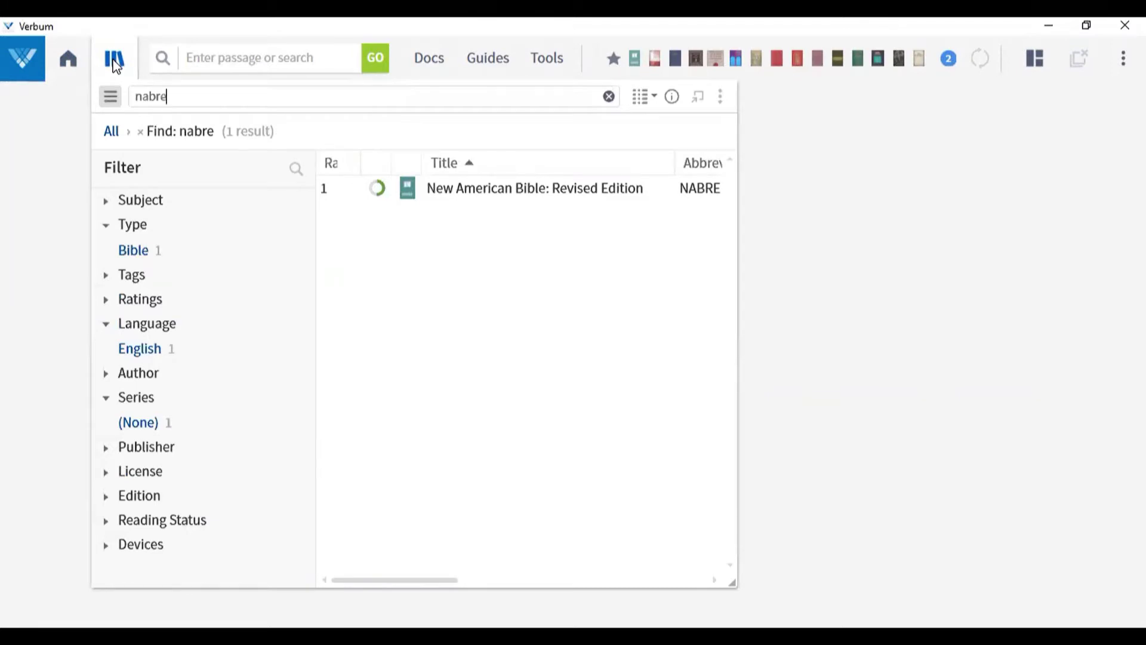
{"action": "mouse_move", "coordinate": [499, 191]}
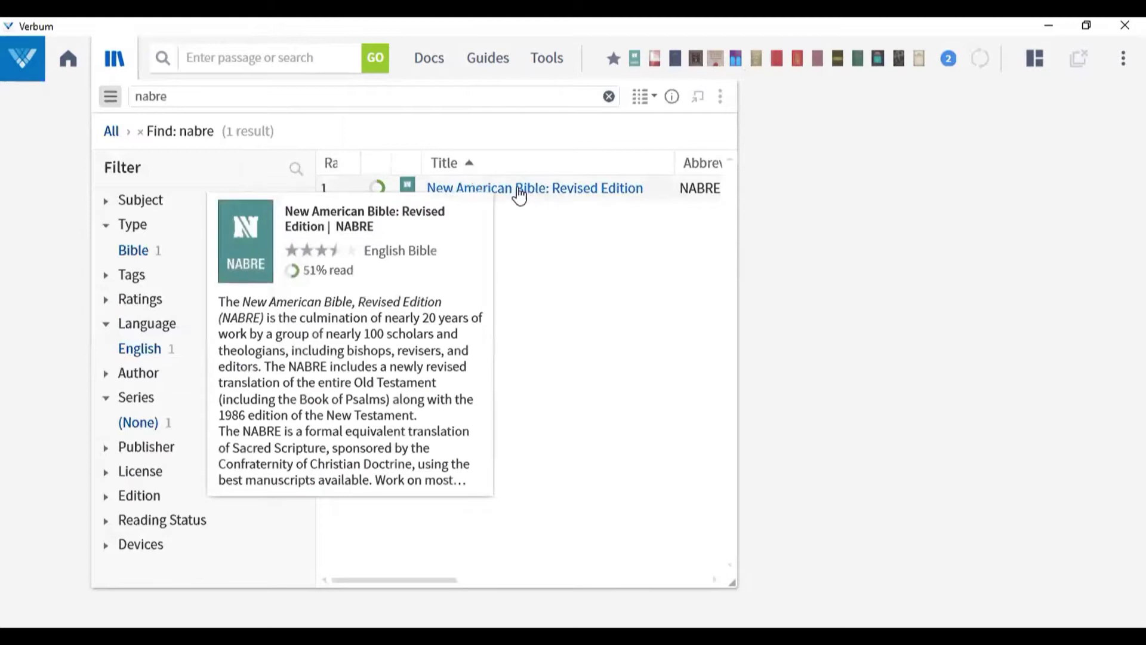
{"action": "left_click_drag", "start_coordinate": [517, 195], "coordinate": [524, 183]}
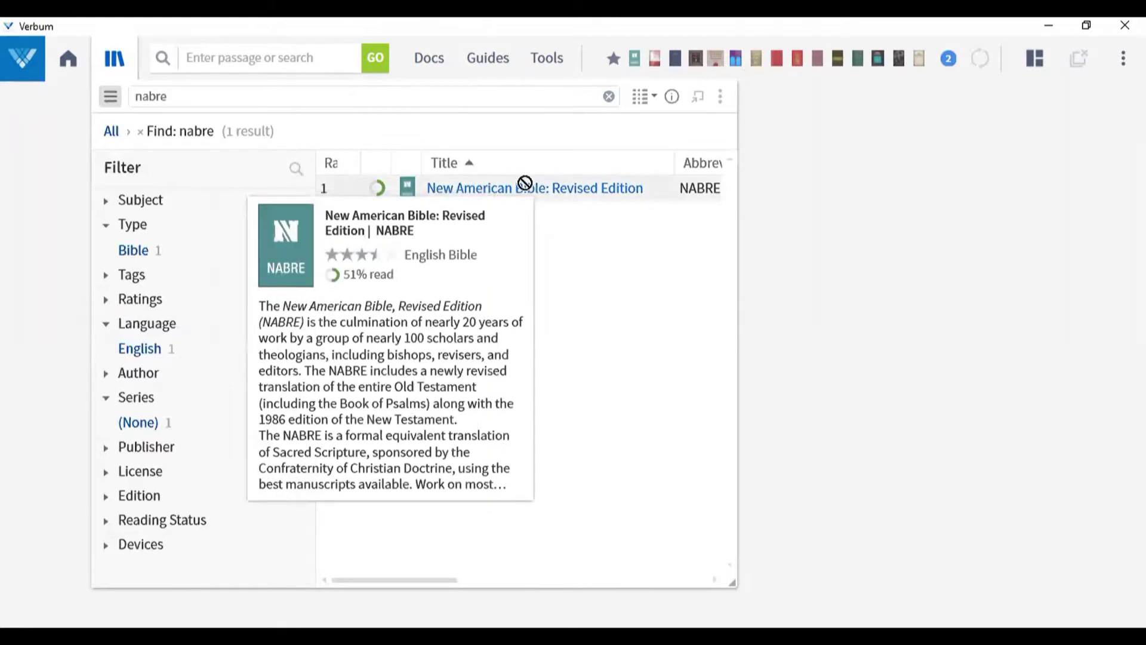
{"action": "mouse_move", "coordinate": [525, 182]}
{"action": "left_mouse_down"}
{"action": "mouse_move", "coordinate": [643, 60]}
{"action": "mouse_move", "coordinate": [256, 236]}
{"action": "left_mouse_up"}
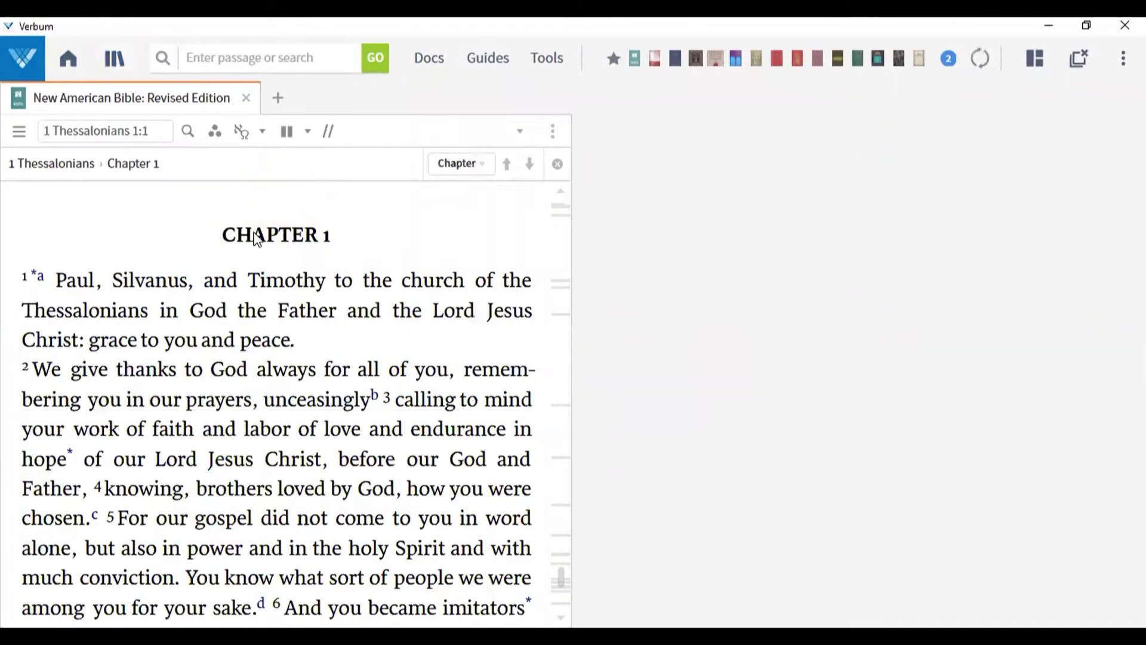
Step: Find "na28" in the library and open the Nestle-Aland Greek New Testament, 28th Edition beside the English Bible
{"action": "left_click", "coordinate": [115, 62]}
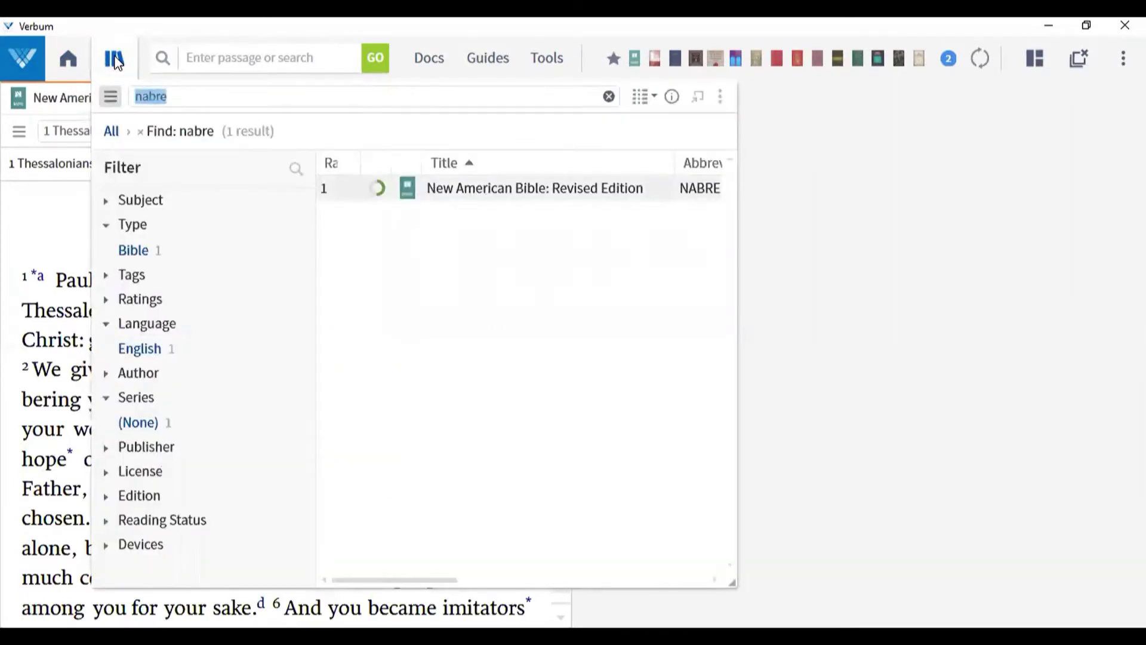
{"action": "type", "text": "na"}
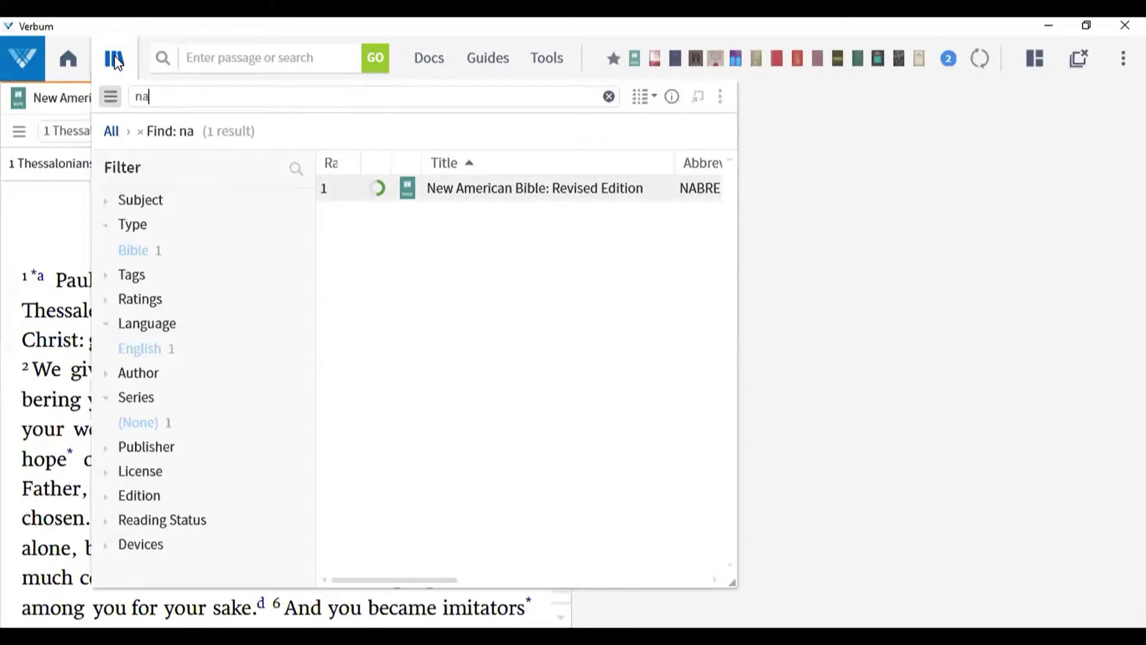
{"action": "type", "text": "28"}
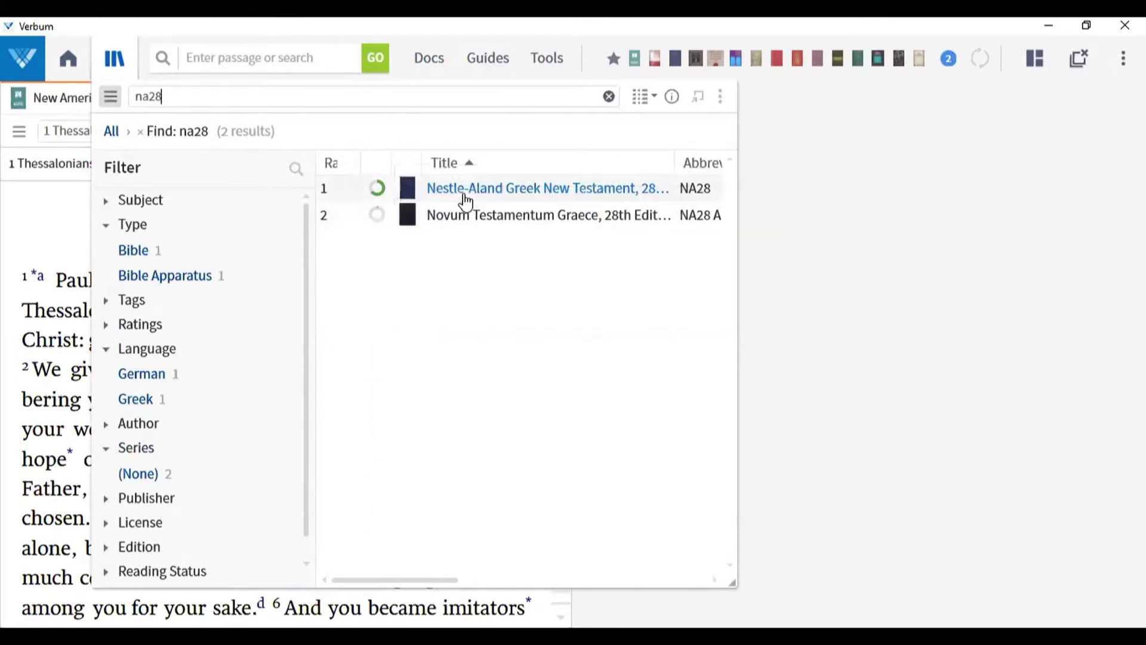
{"action": "left_click", "coordinate": [463, 195]}
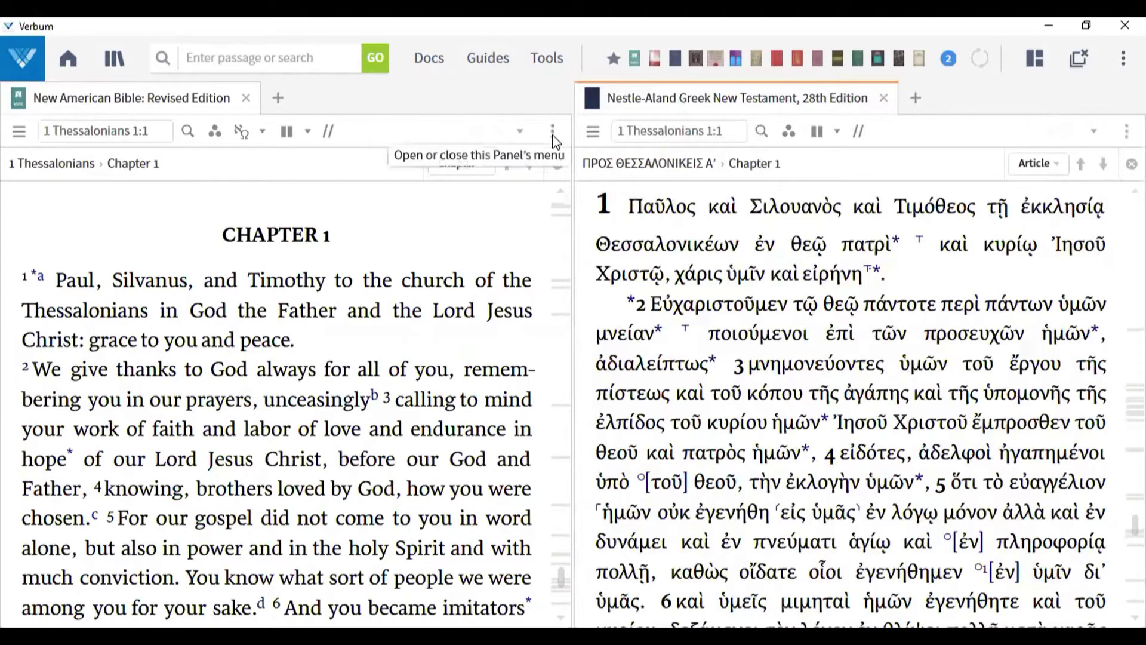
Step: Assign both the New American Bible and the Nestle-Aland Greek New Testament to link set A
{"action": "left_click", "coordinate": [553, 131]}
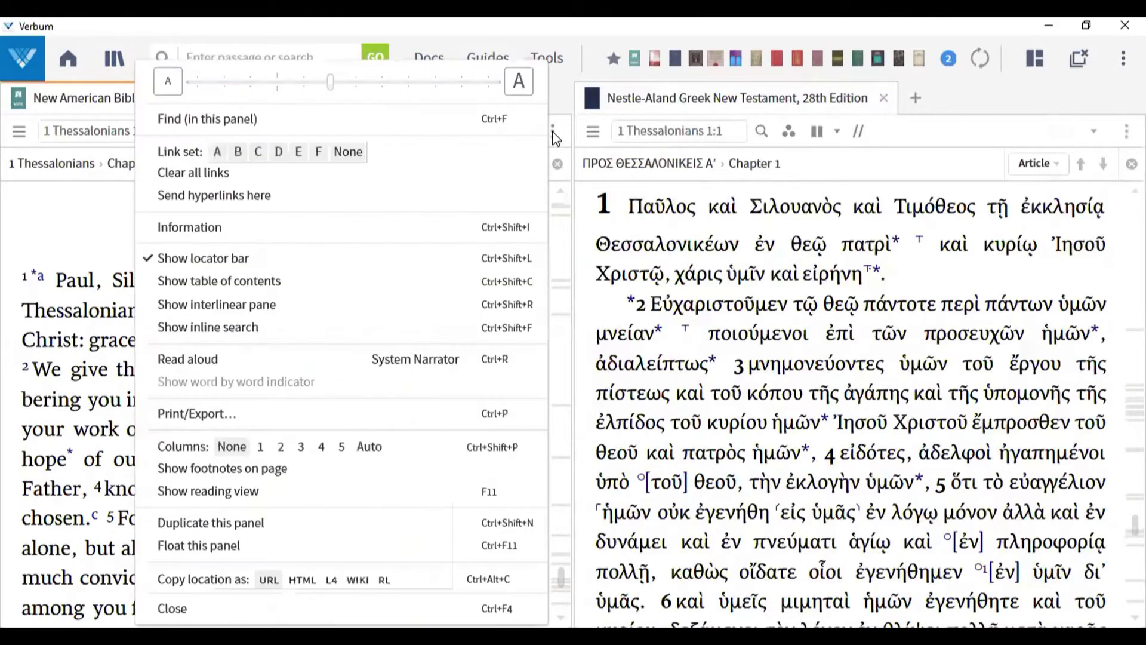
{"action": "left_click", "coordinate": [221, 156]}
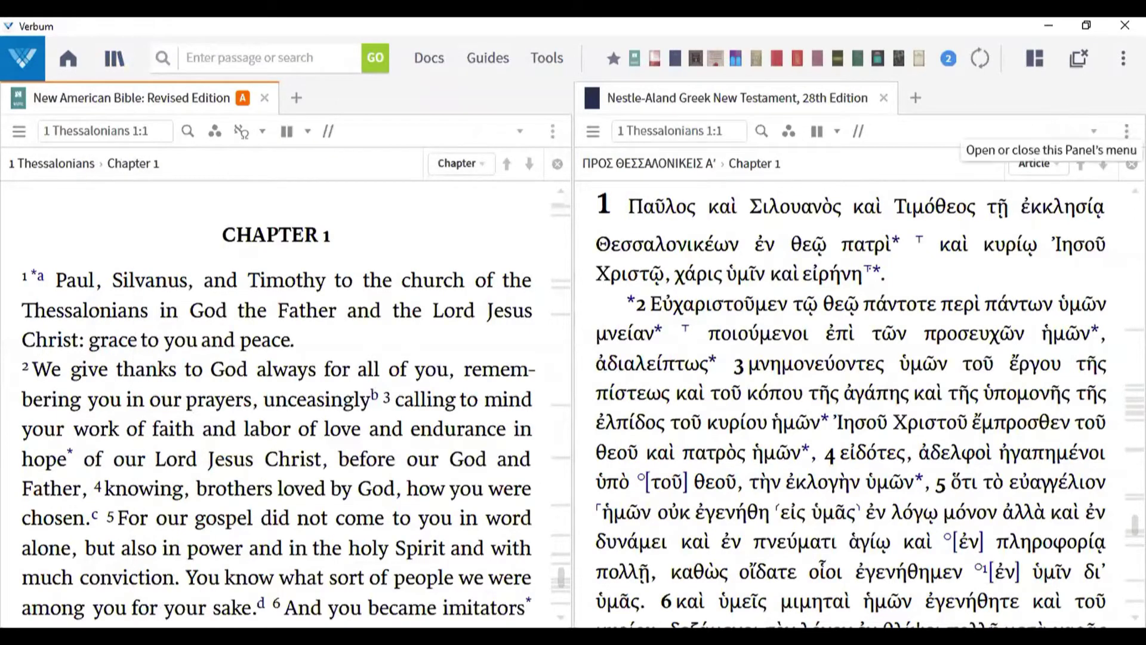
{"action": "left_click", "coordinate": [1126, 131]}
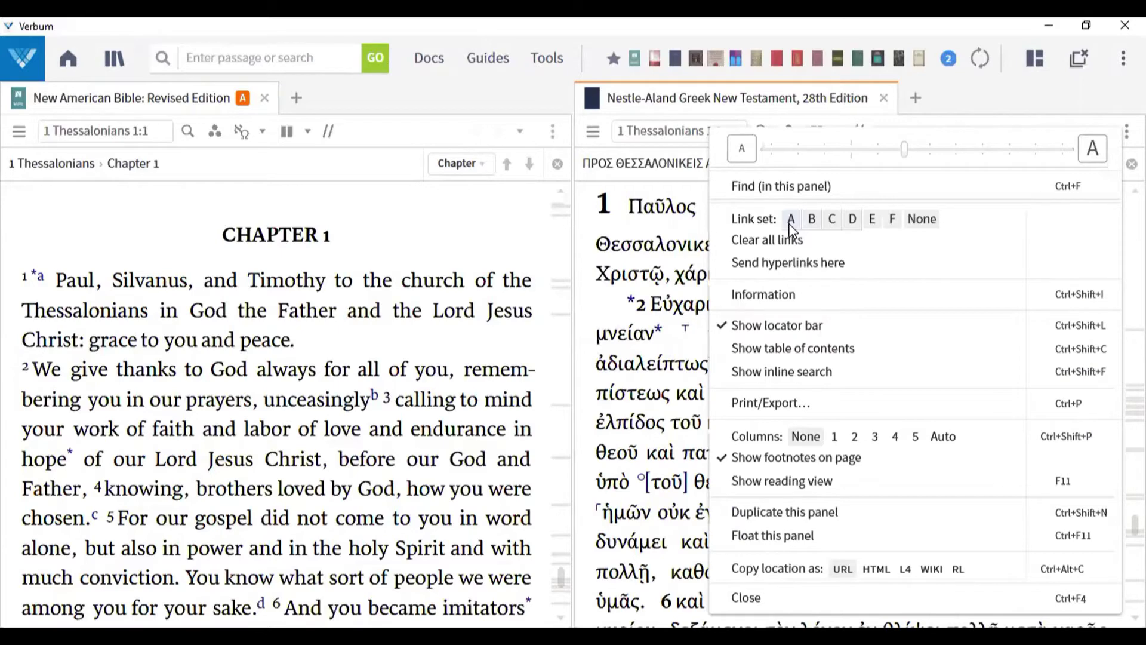
{"action": "left_click", "coordinate": [790, 226]}
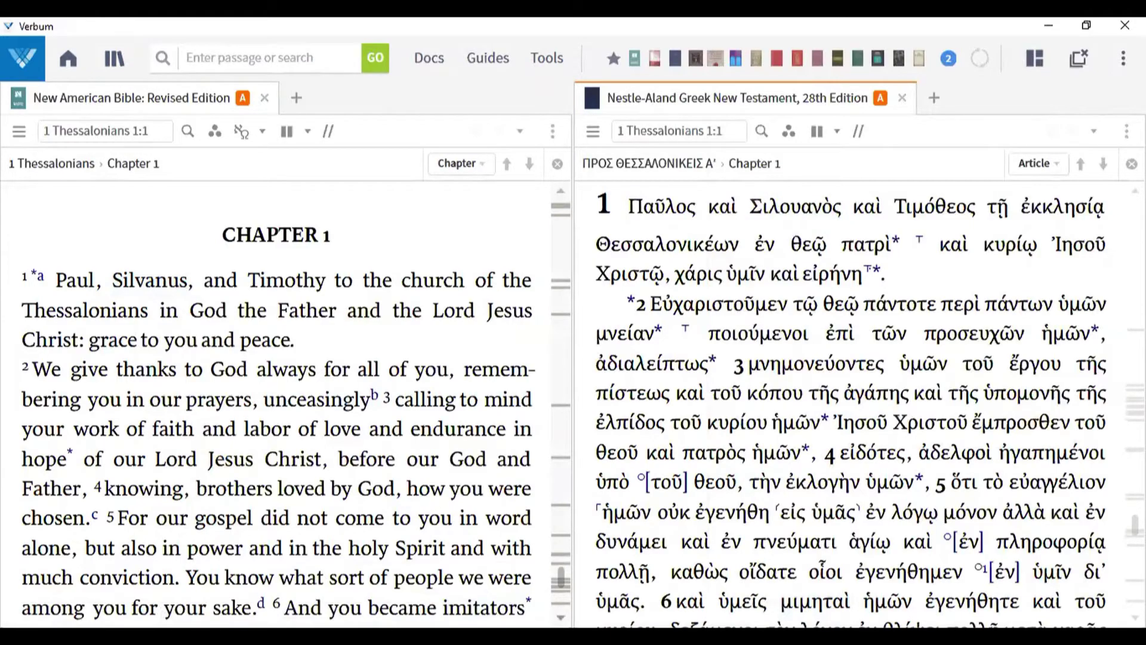
Step: Read on through 1 Thessalonians 1–2 and return to the start to compare the linked English and Greek texts
{"action": "scroll", "coordinate": [278, 403], "scroll_direction": "down", "scroll_amount": 5}
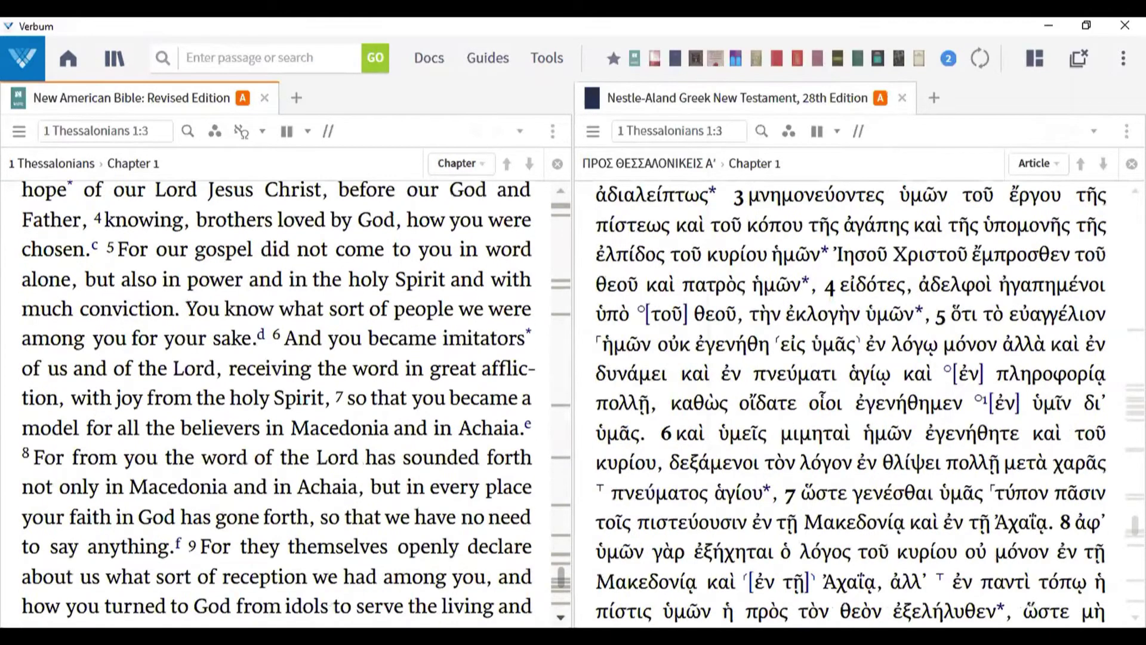
{"action": "scroll", "coordinate": [277, 403], "scroll_direction": "down", "scroll_amount": 15}
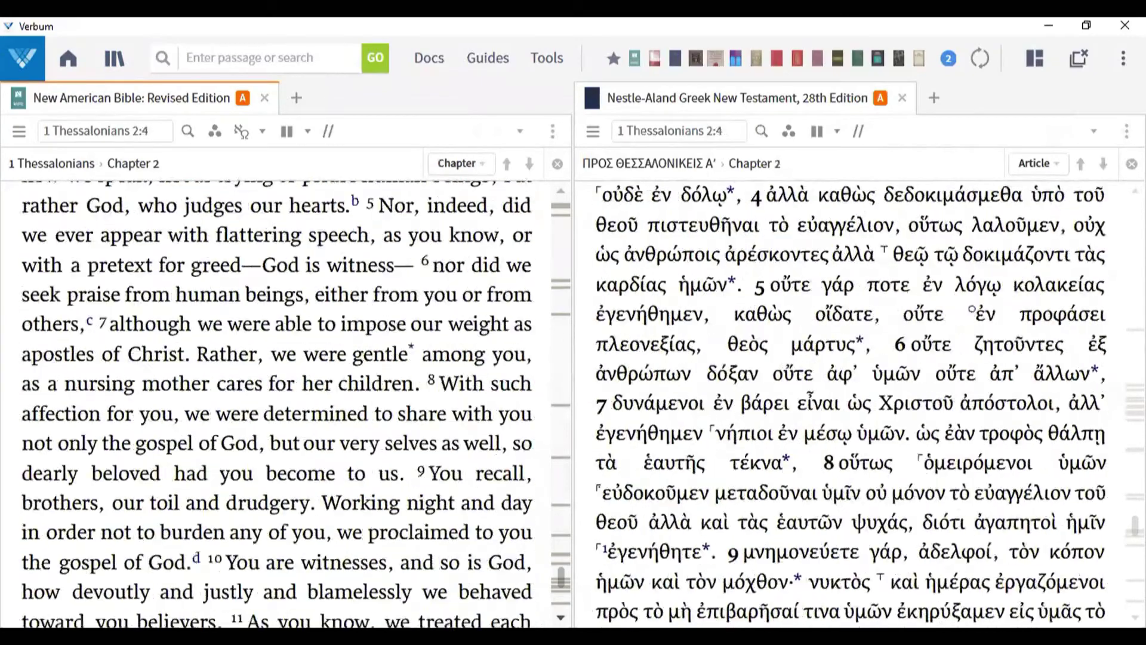
{"action": "scroll", "coordinate": [278, 403], "scroll_direction": "down", "scroll_amount": 2}
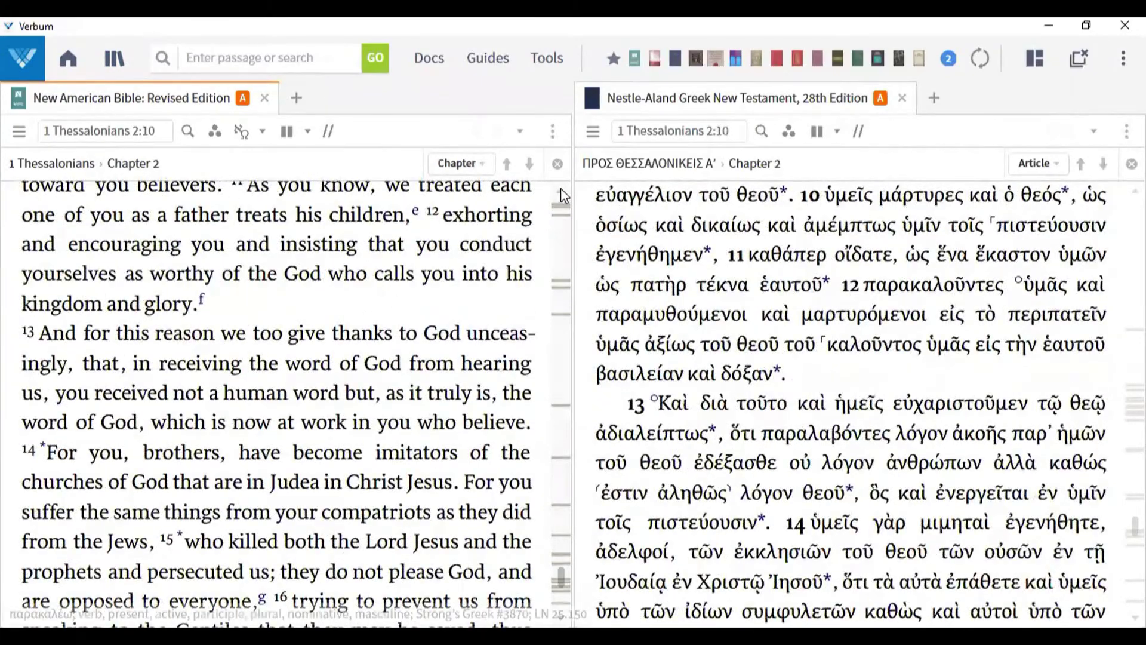
{"action": "scroll", "coordinate": [560, 190], "scroll_direction": "up", "scroll_amount": 15}
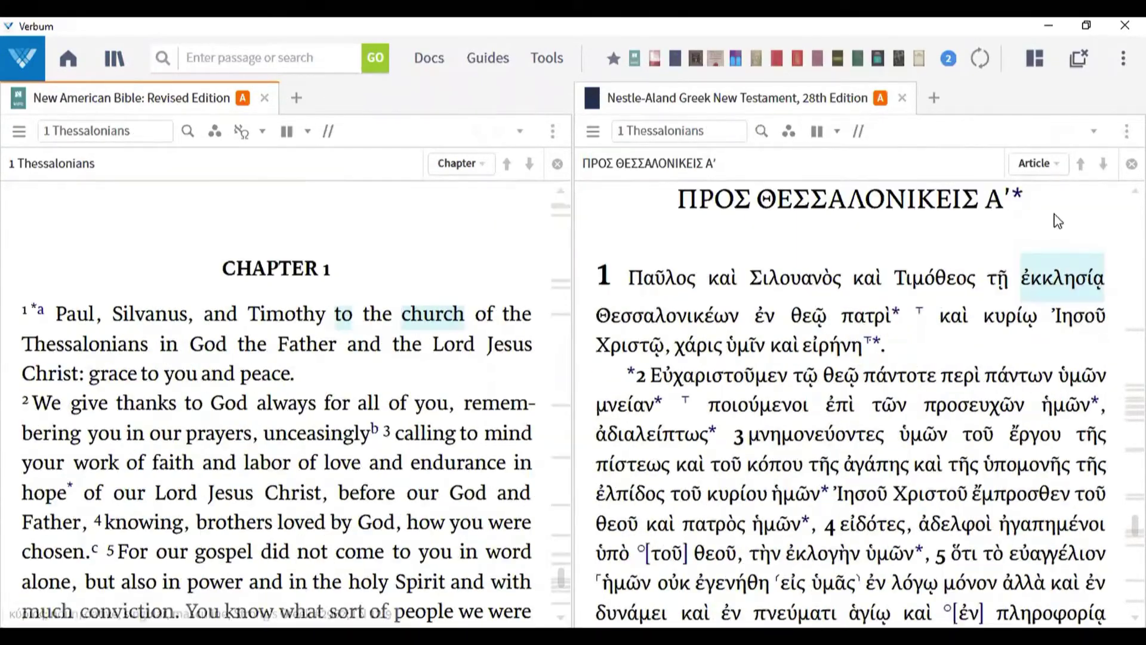
Step: View the text size setting for the New American Bible panel and leave its options
{"action": "left_click", "coordinate": [553, 133]}
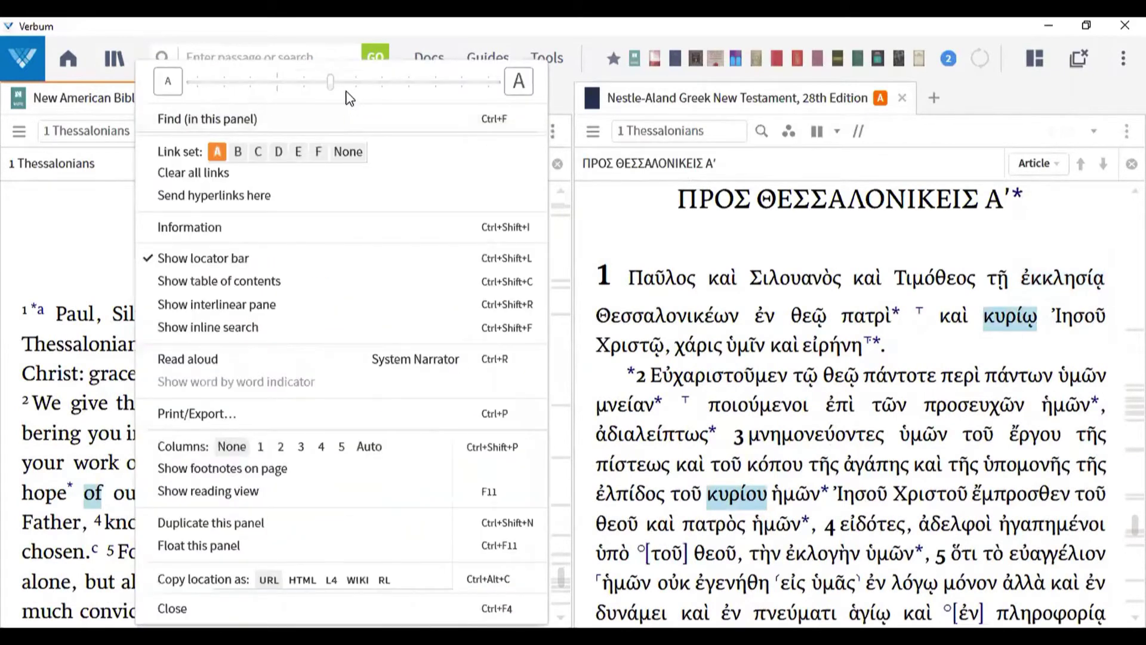
{"action": "mouse_move", "coordinate": [332, 84]}
{"action": "left_mouse_down"}
{"action": "mouse_move", "coordinate": [356, 86]}
{"action": "mouse_move", "coordinate": [338, 91]}
{"action": "left_mouse_up"}
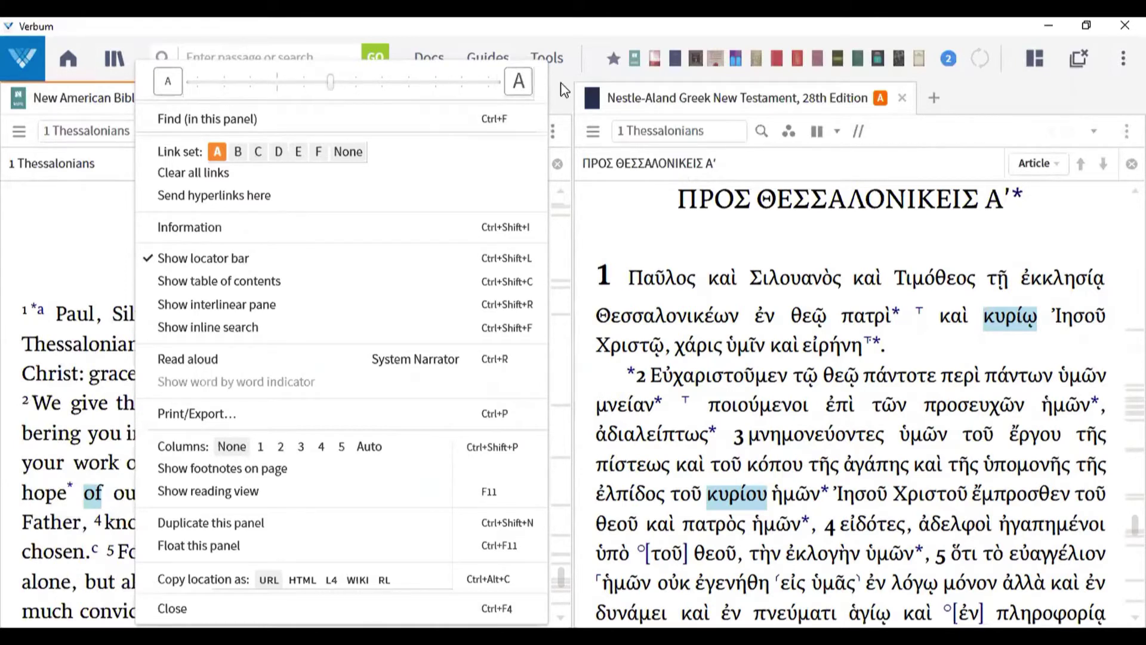
{"action": "left_click", "coordinate": [74, 219]}
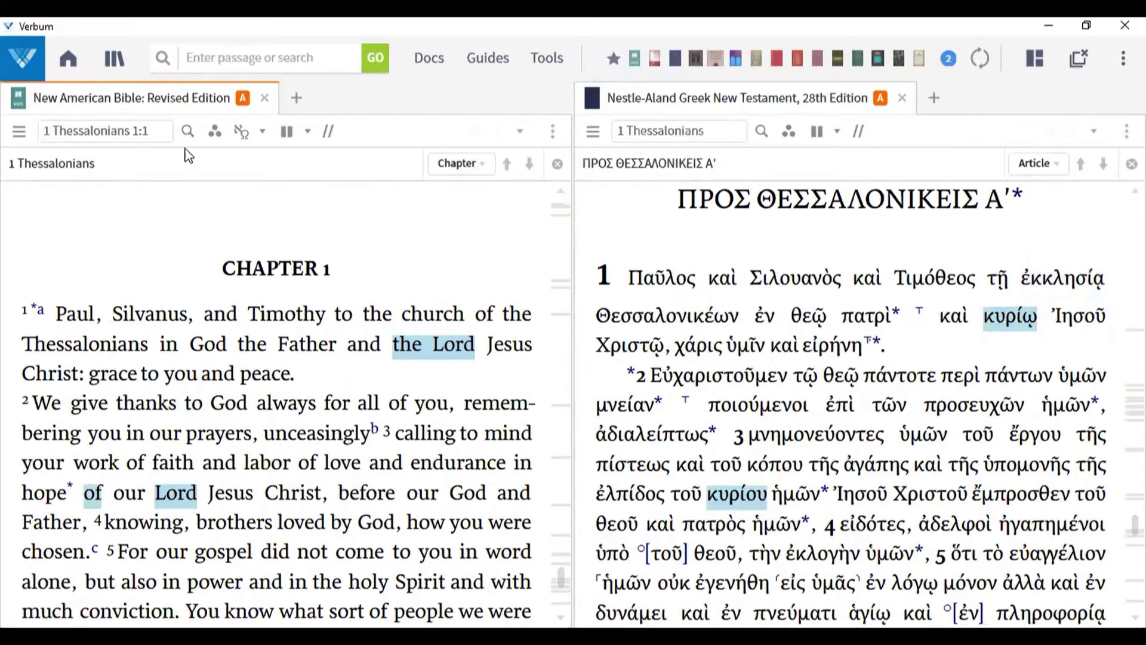
Step: Check the Corresponding words options in the visual filters of both the New American Bible and the Nestle-Aland Greek New Testament
{"action": "left_click", "coordinate": [214, 133]}
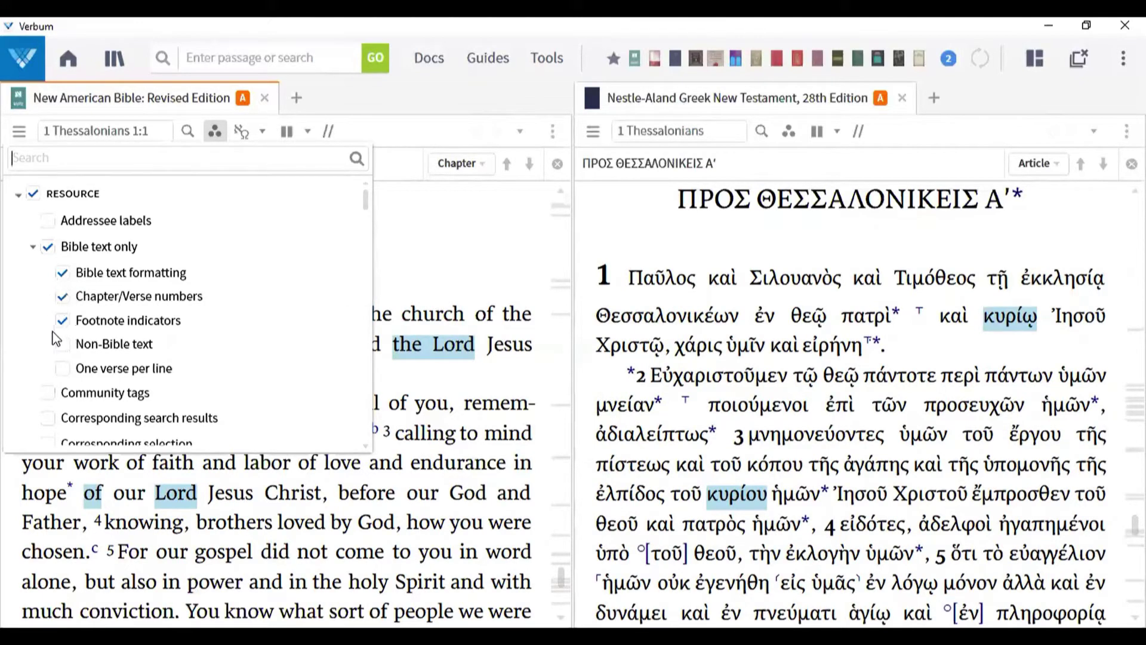
{"action": "left_click_drag", "start_coordinate": [366, 196], "coordinate": [366, 237]}
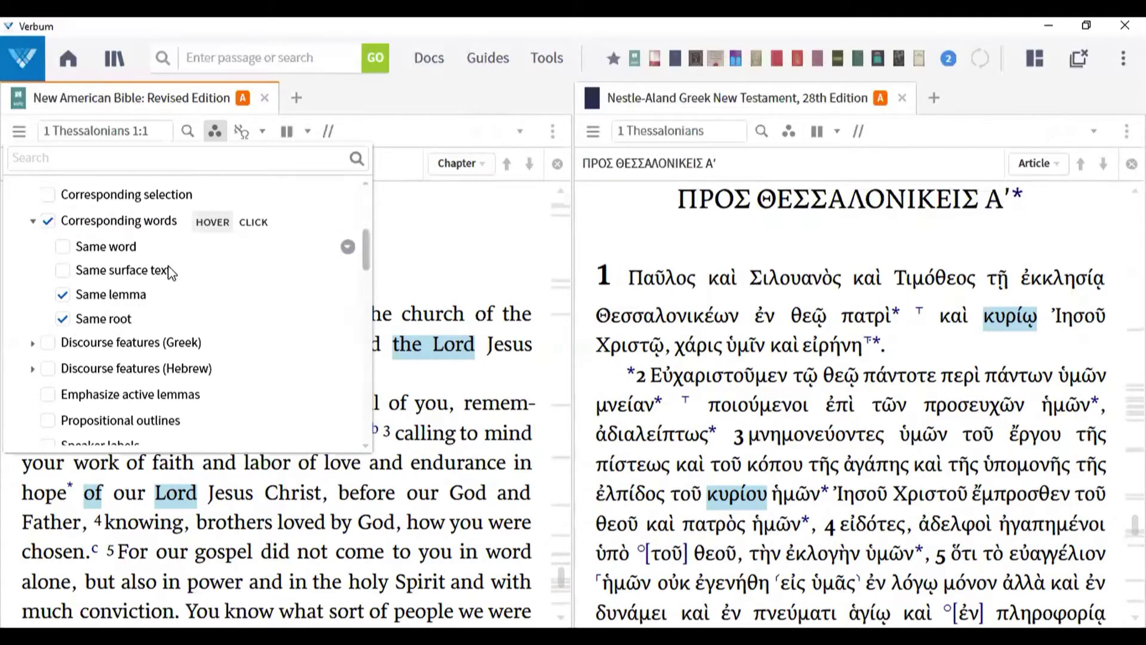
{"action": "left_click", "coordinate": [431, 226]}
{"action": "left_click", "coordinate": [793, 134]}
{"action": "left_click", "coordinate": [793, 134]}
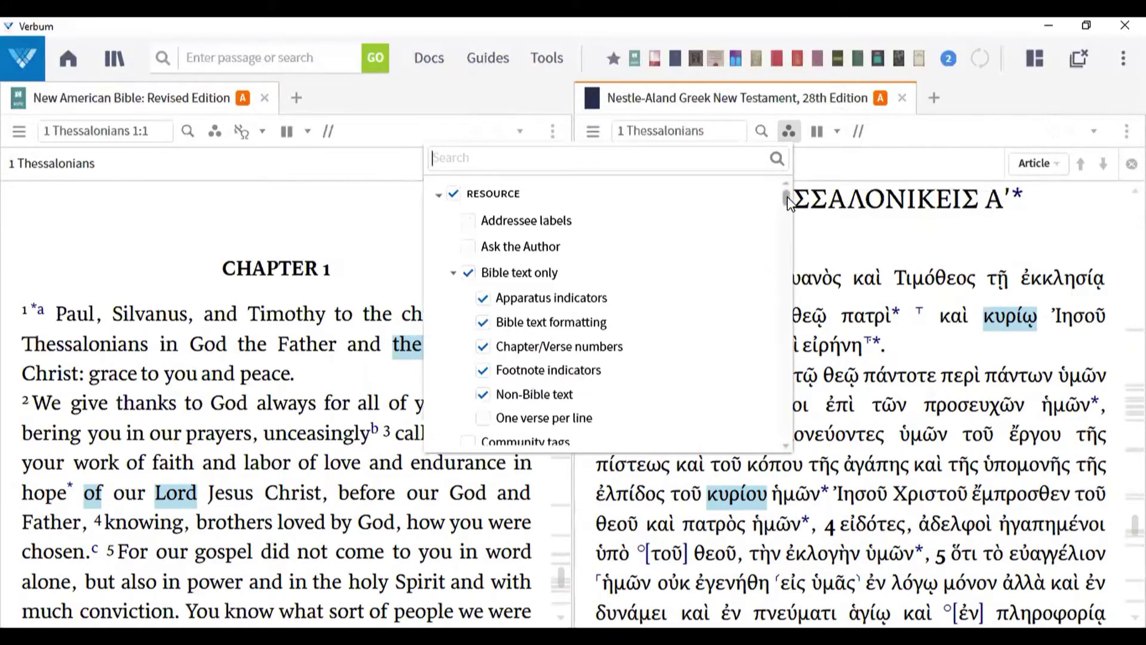
{"action": "left_click_drag", "start_coordinate": [787, 200], "coordinate": [796, 228]}
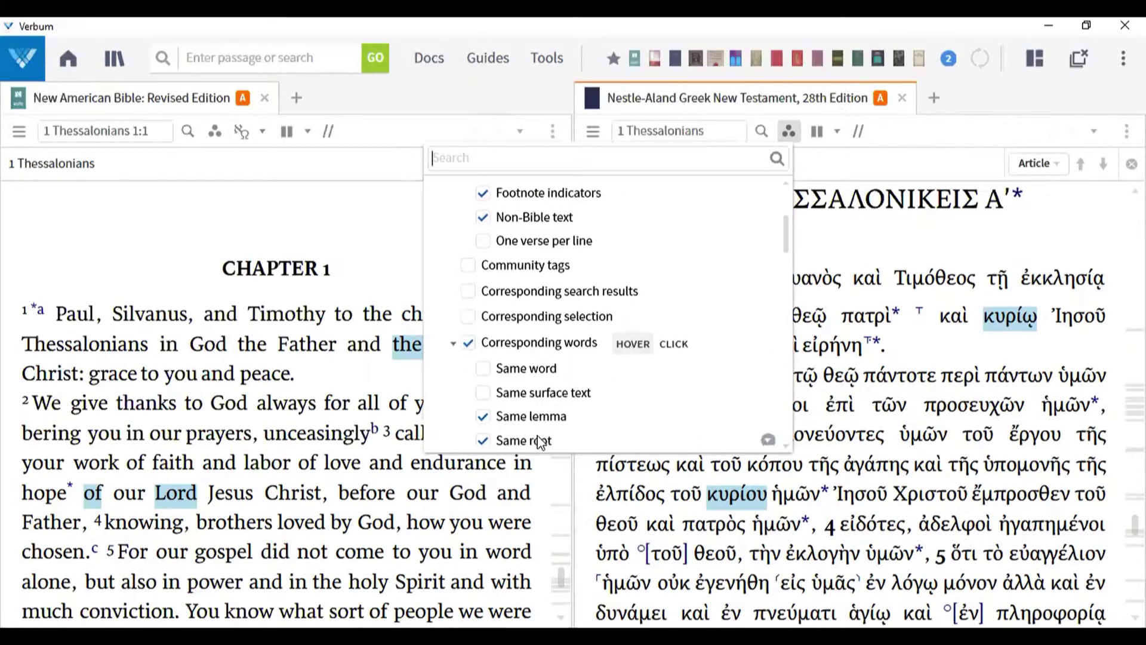
{"action": "left_click", "coordinate": [839, 219]}
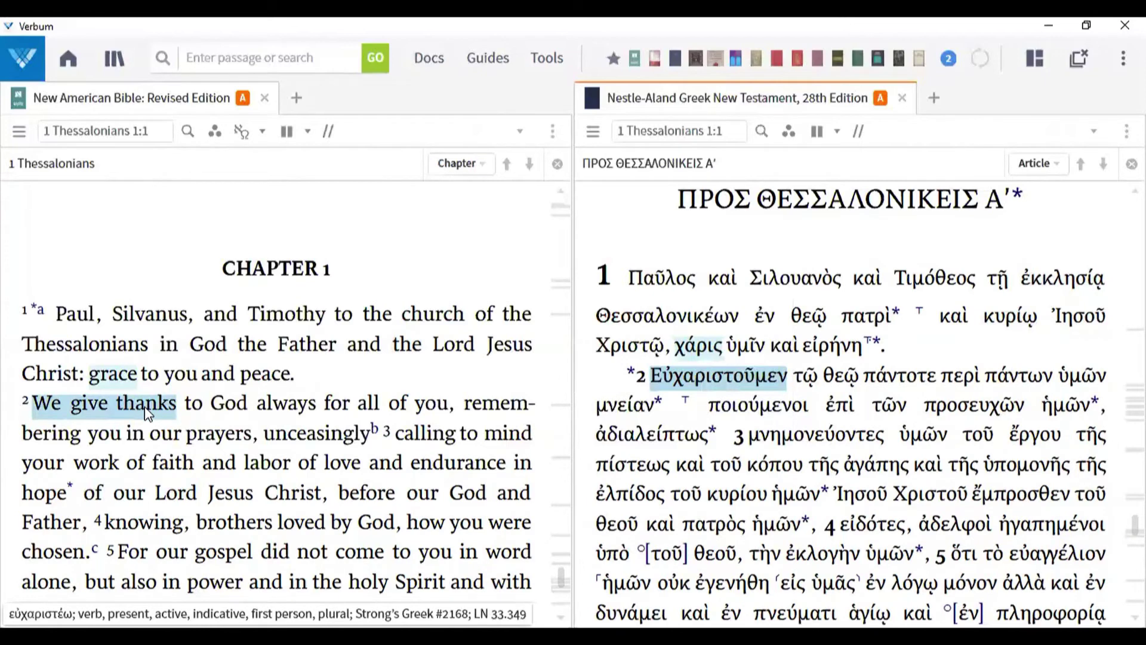
Step: Run a Bible Word Study on the lemma εὐχαριστέω from 1 Thessalonians 1:2 and graph its NABRE translation results
{"action": "right_click", "coordinate": [714, 382]}
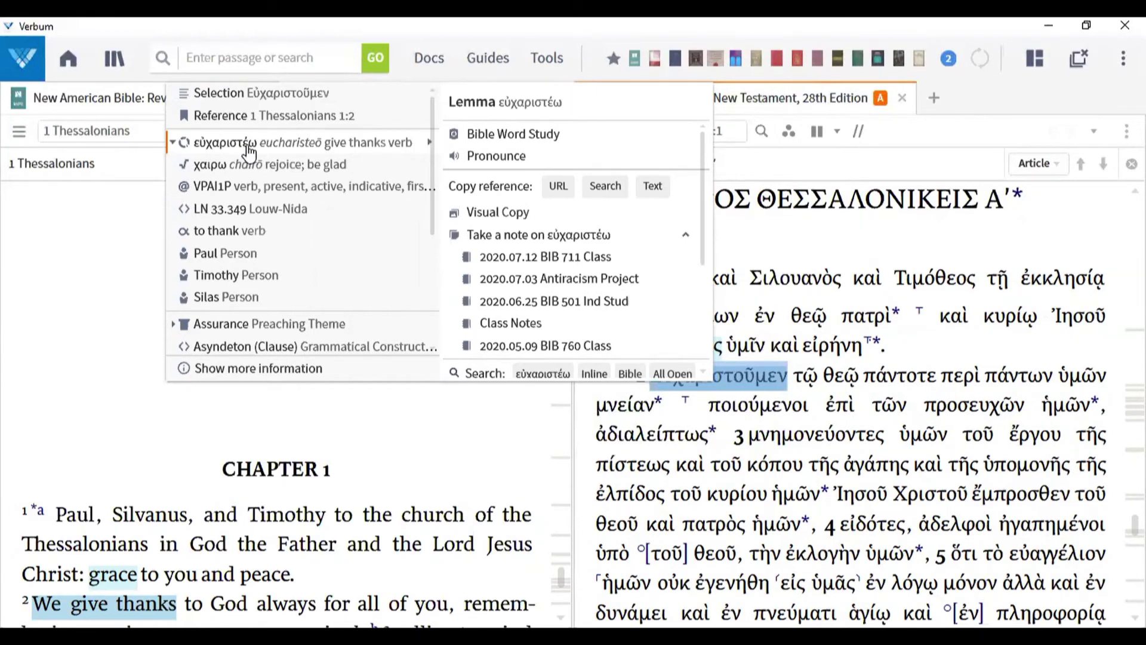
{"action": "left_click", "coordinate": [511, 143]}
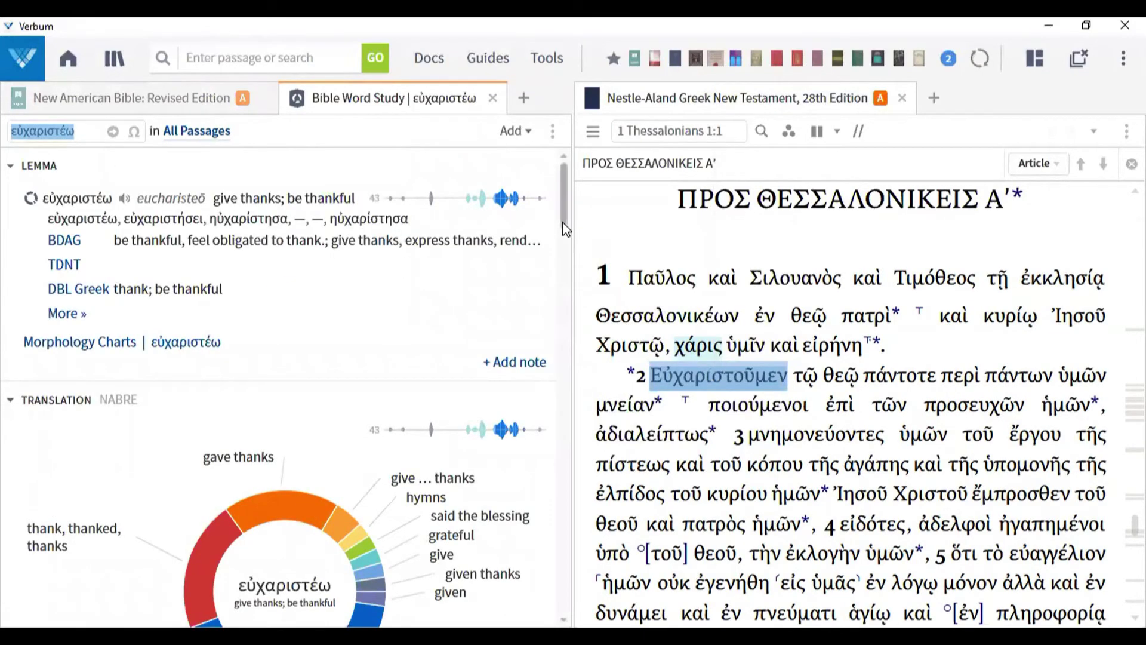
{"action": "scroll", "coordinate": [564, 241], "scroll_direction": "down", "scroll_amount": 2}
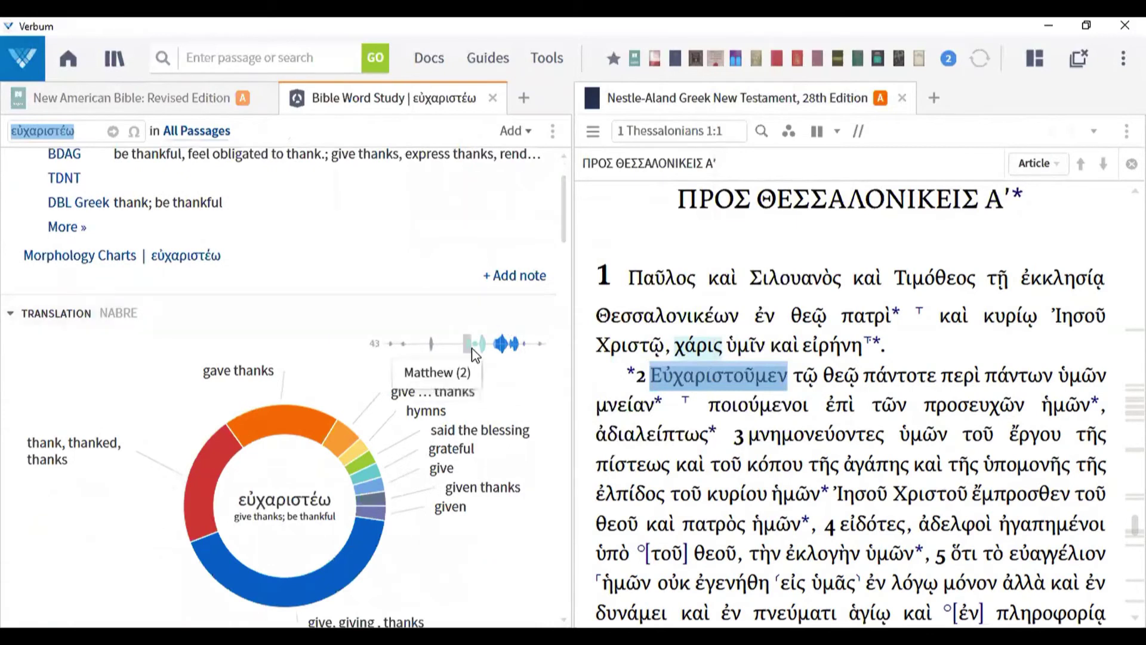
{"action": "mouse_move", "coordinate": [475, 349]}
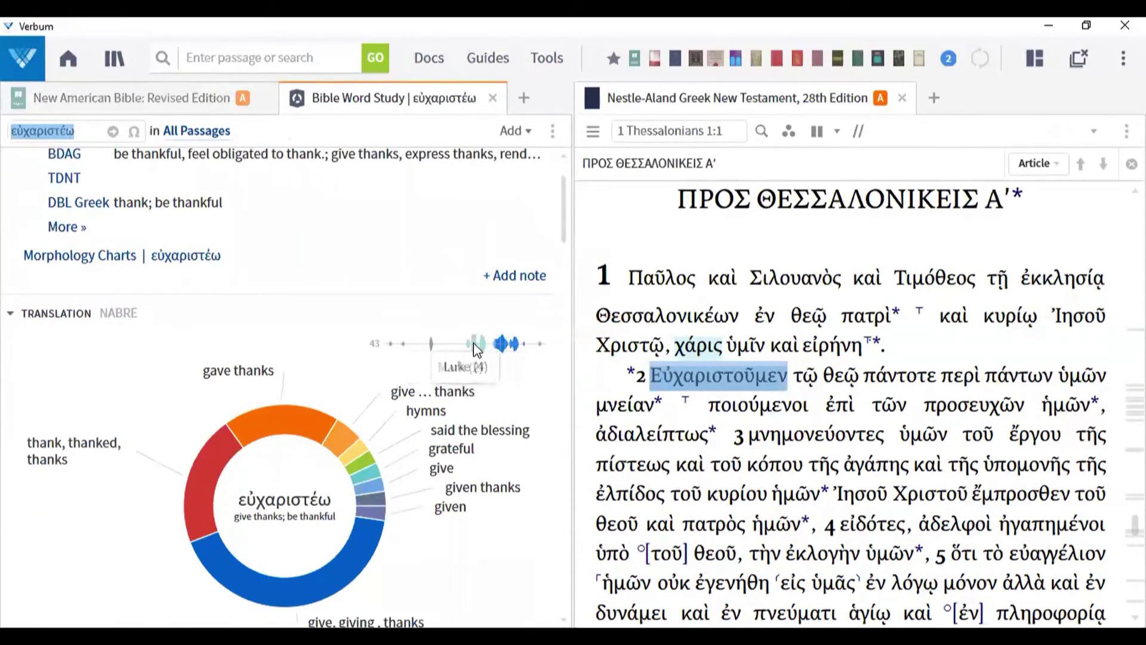
{"action": "left_click", "coordinate": [504, 352]}
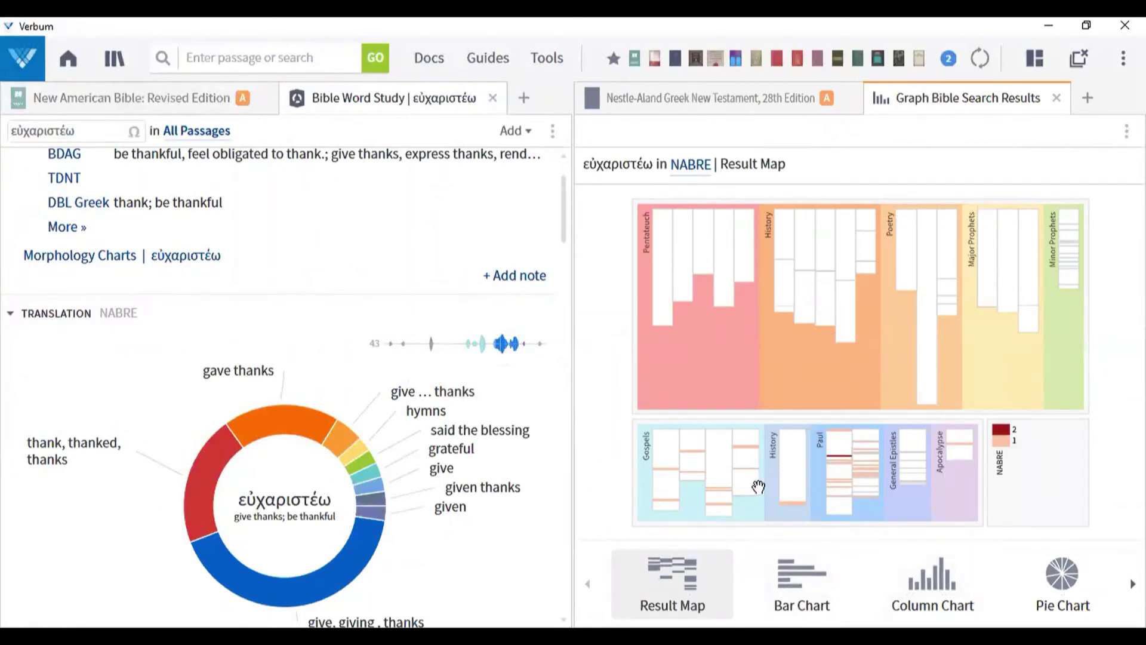
Step: Examine the εὐχαριστέω result map and word study, from the lemma and root entries through senses, example uses and clause participants
{"action": "mouse_move", "coordinate": [747, 454]}
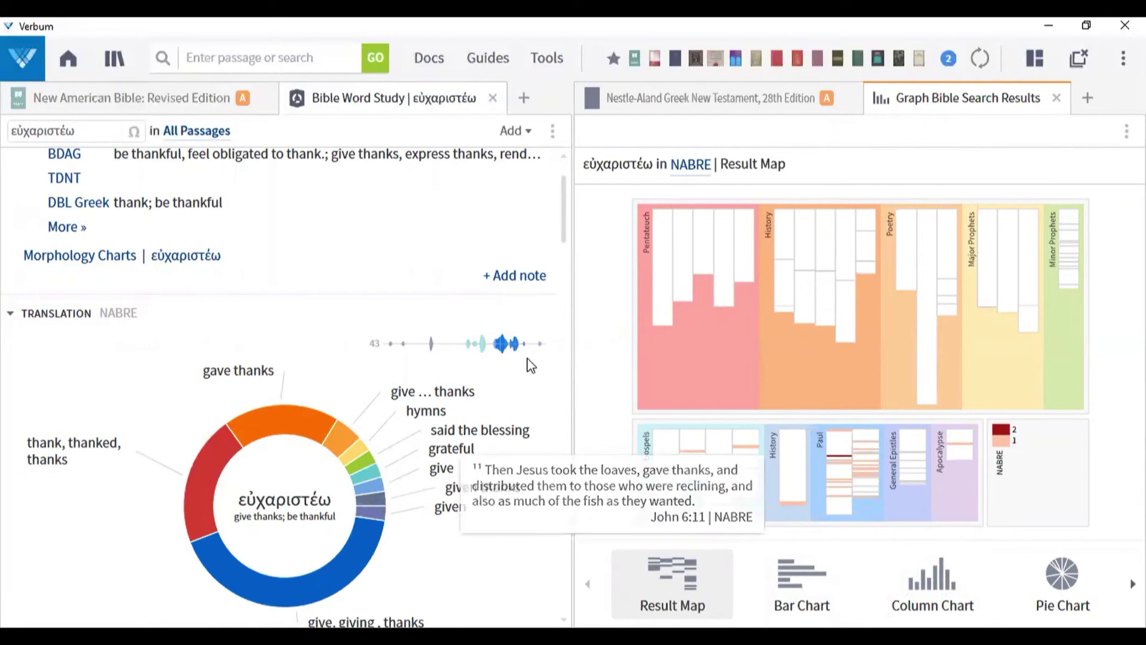
{"action": "scroll", "coordinate": [566, 191], "scroll_direction": "up", "scroll_amount": 2}
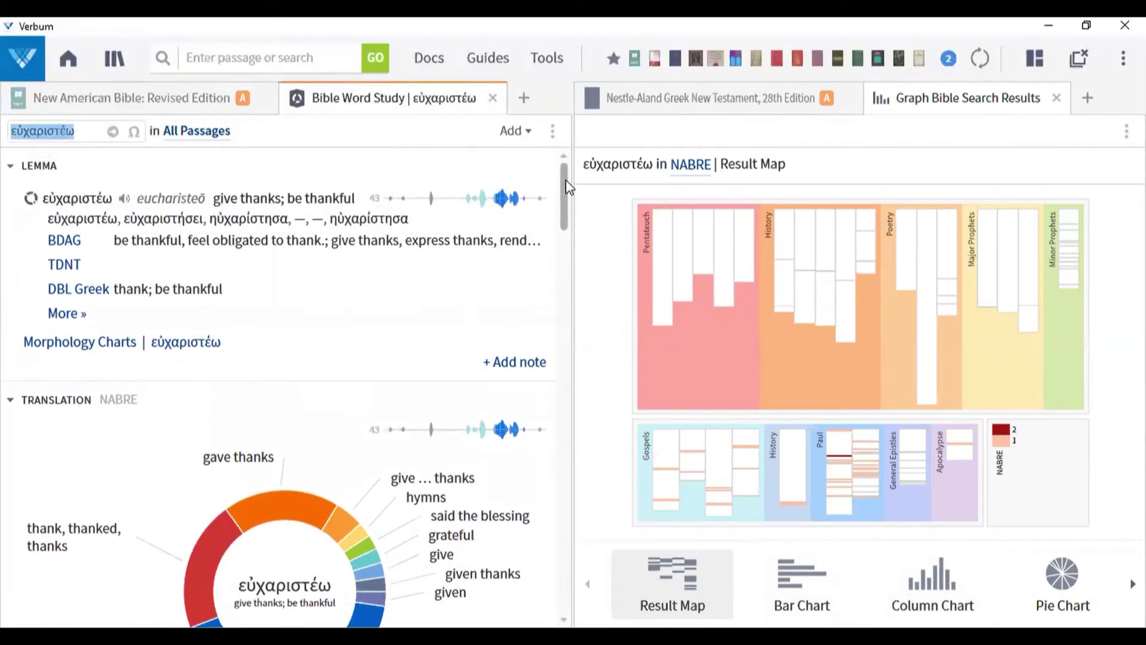
{"action": "mouse_move", "coordinate": [62, 249]}
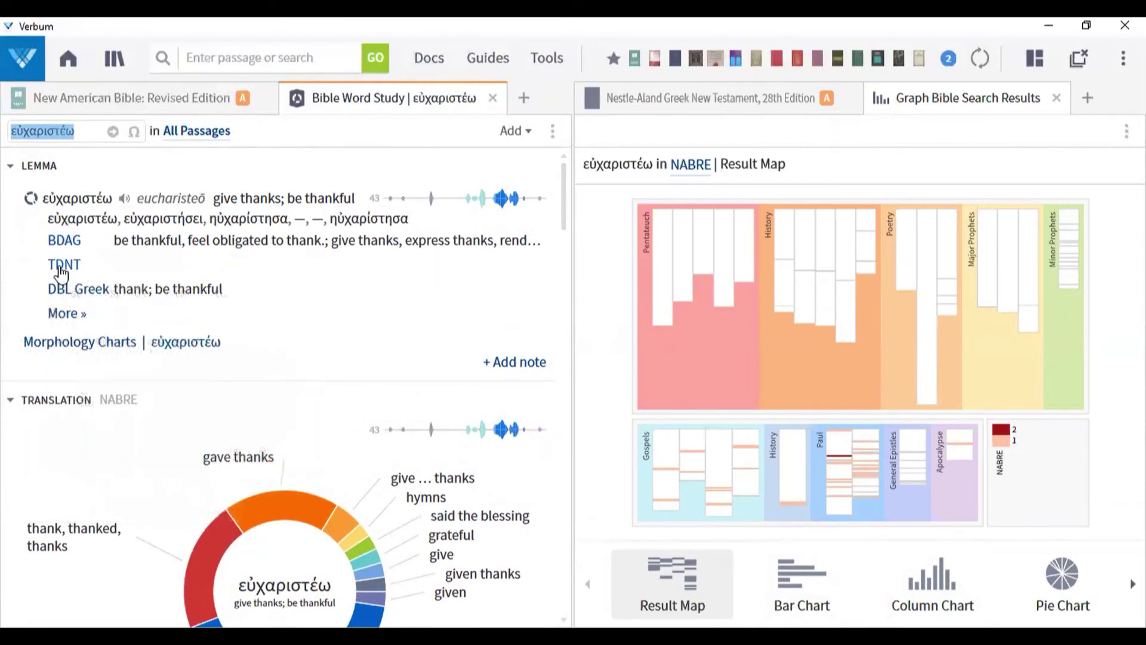
{"action": "mouse_move", "coordinate": [62, 273]}
{"action": "mouse_move", "coordinate": [113, 345]}
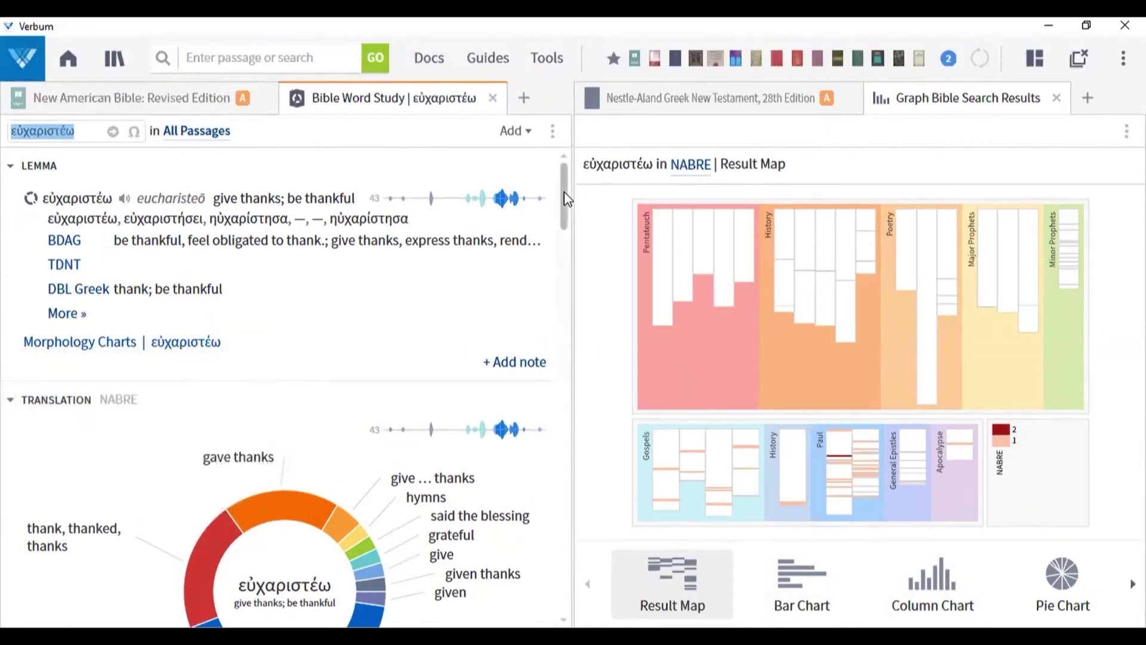
{"action": "scroll", "coordinate": [566, 203], "scroll_direction": "down", "scroll_amount": 1}
{"action": "left_click_drag", "start_coordinate": [566, 206], "coordinate": [570, 287]}
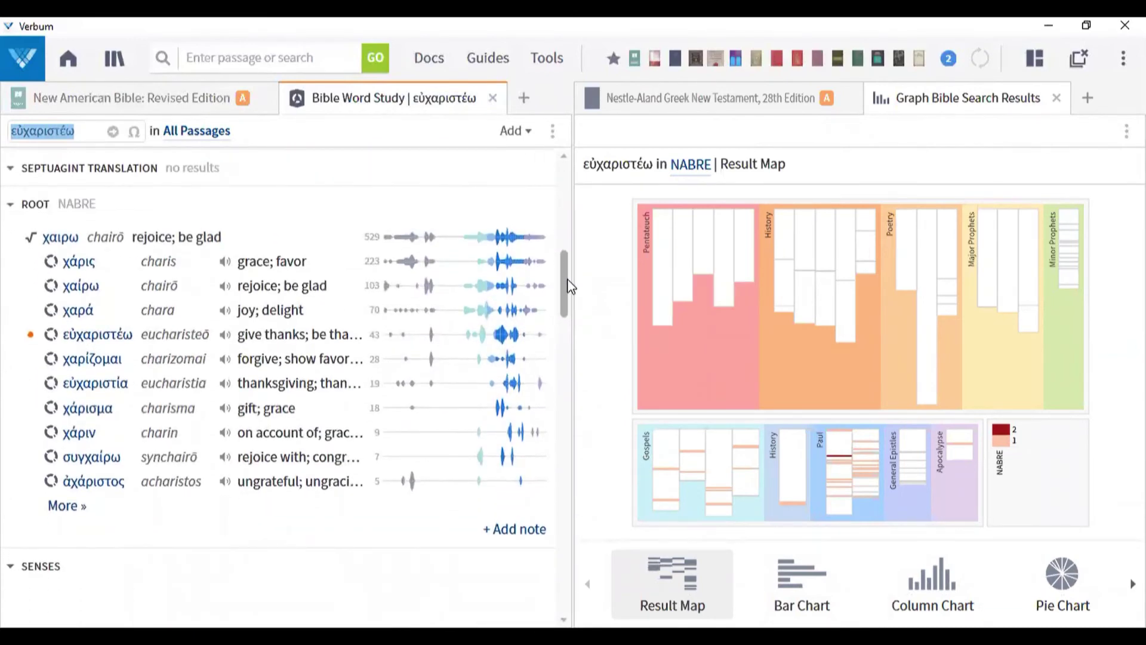
{"action": "left_click_drag", "start_coordinate": [564, 285], "coordinate": [572, 347]}
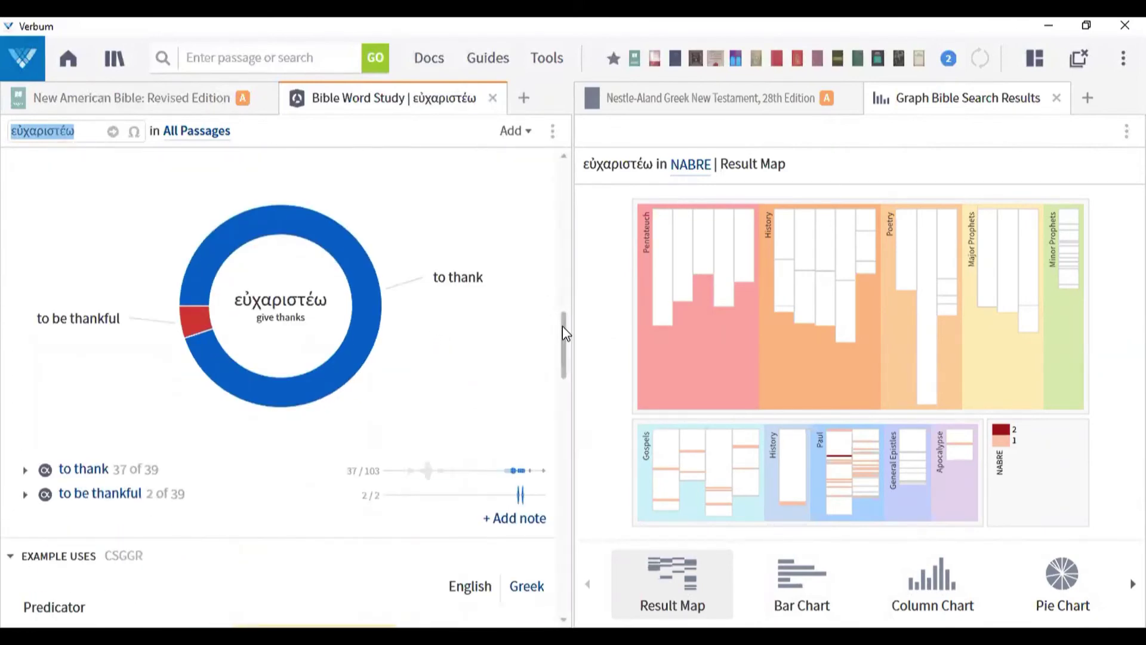
{"action": "left_click_drag", "start_coordinate": [563, 328], "coordinate": [564, 389]}
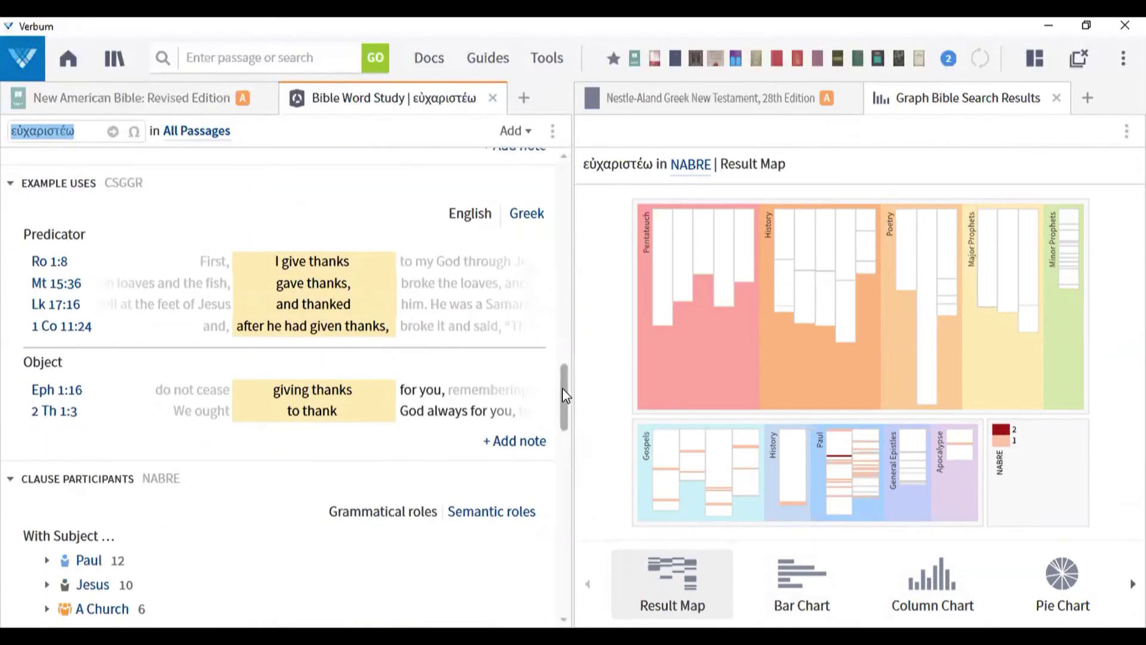
{"action": "left_click_drag", "start_coordinate": [565, 388], "coordinate": [566, 430]}
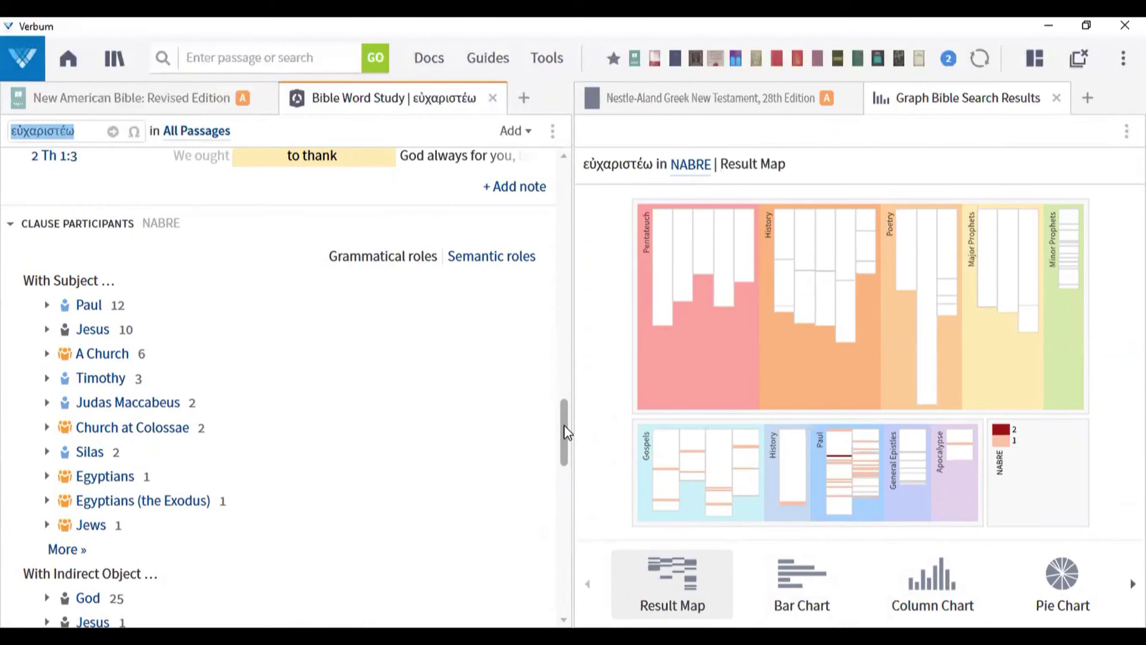
{"action": "left_click_drag", "start_coordinate": [566, 434], "coordinate": [566, 514]}
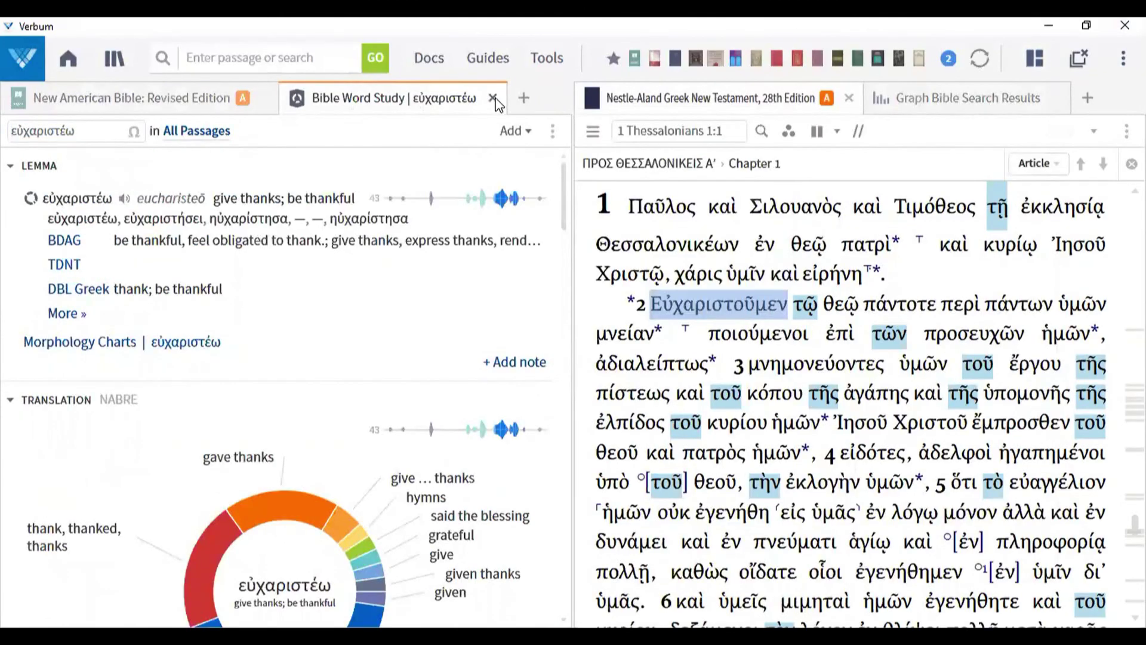
Step: Close the Bible Word Study and the search results graph, and save the remaining two-Bible arrangement as a layout named BIB 710E
{"action": "left_click", "coordinate": [493, 98]}
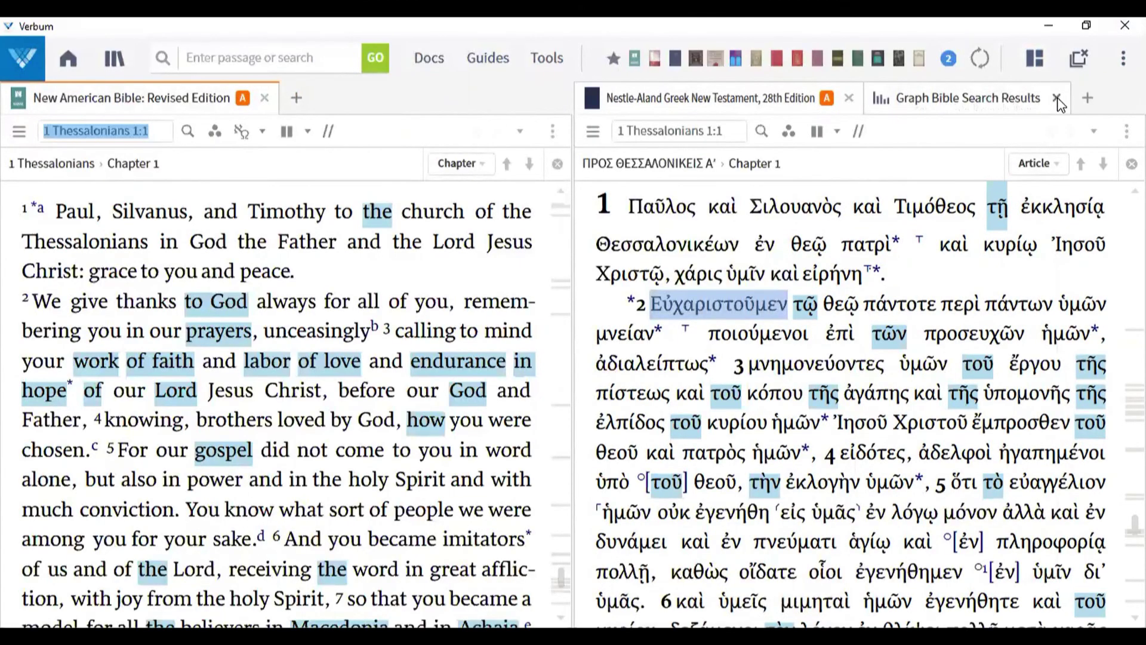
{"action": "left_click", "coordinate": [1057, 101]}
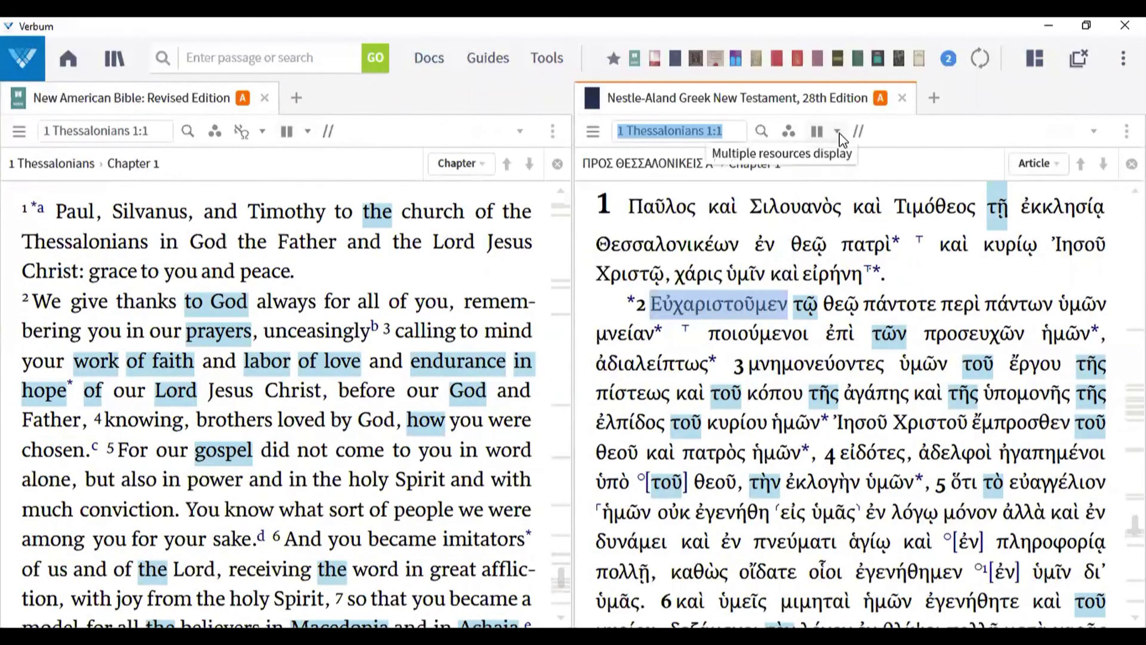
{"action": "left_click", "coordinate": [1033, 56]}
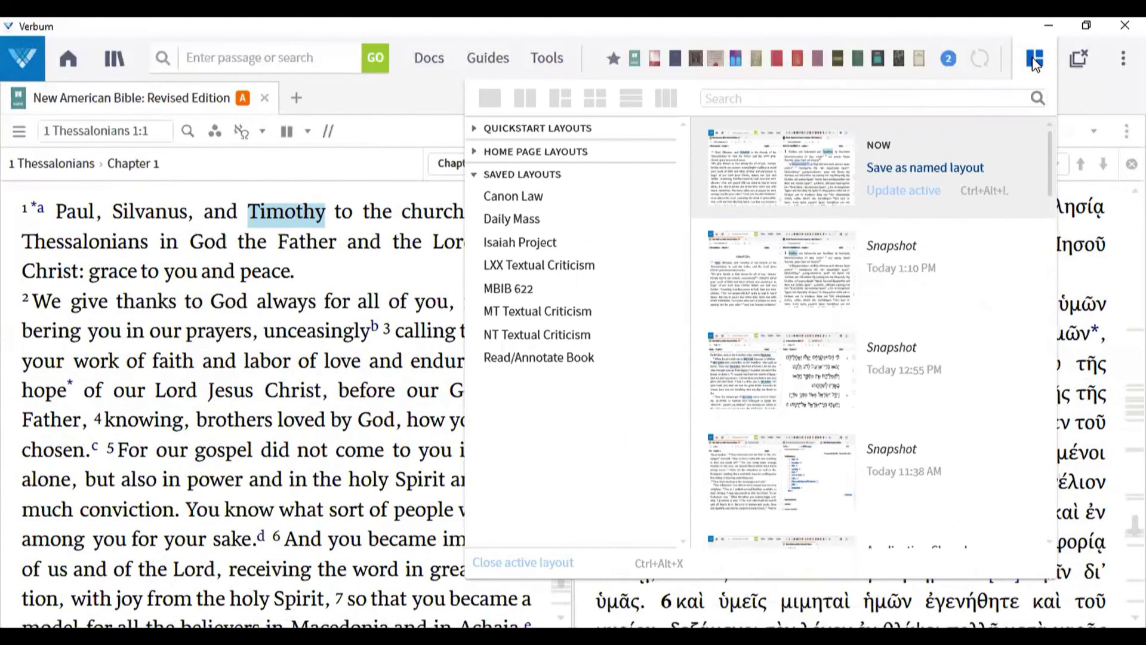
{"action": "left_click", "coordinate": [924, 170]}
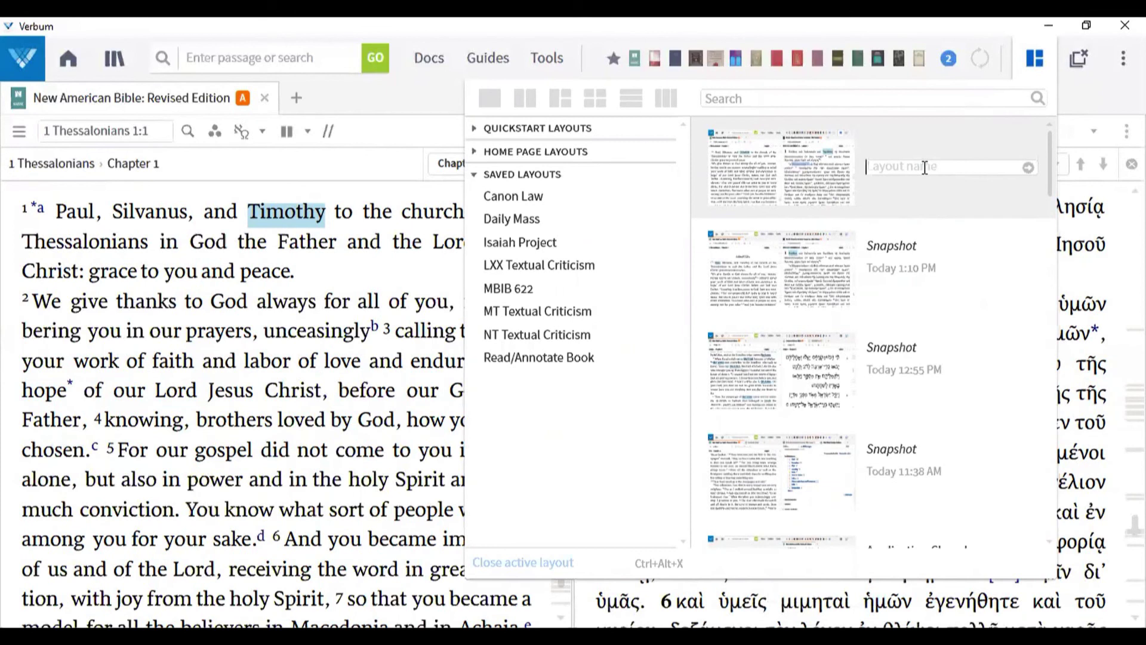
{"action": "type", "text": "BIB 710E"}
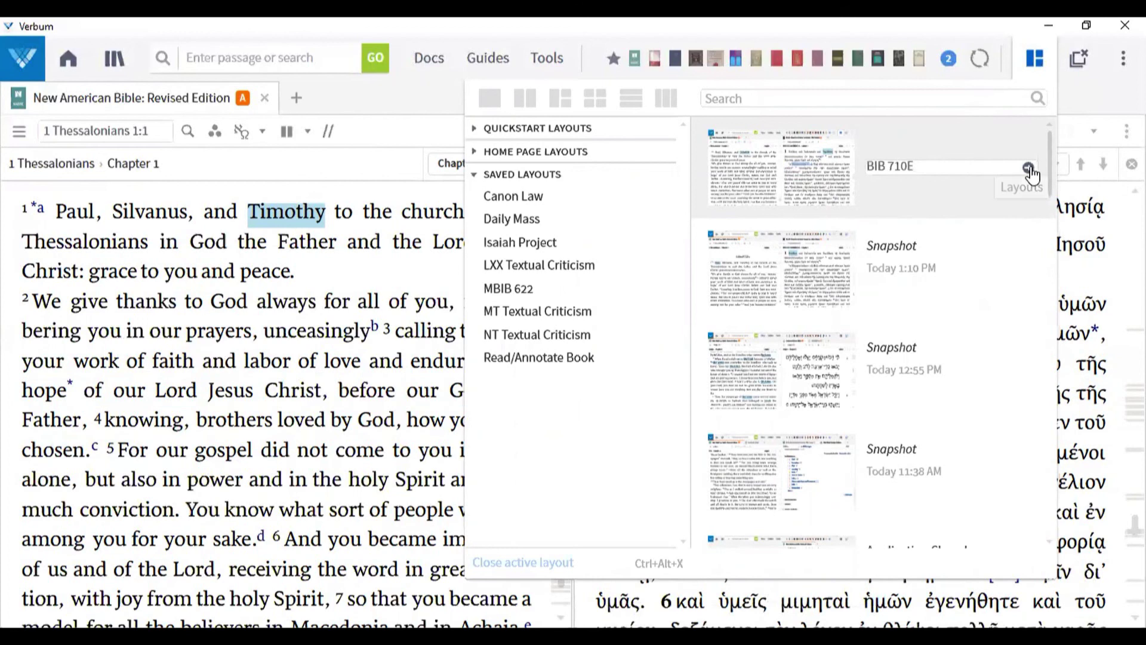
{"action": "left_click", "coordinate": [1029, 170]}
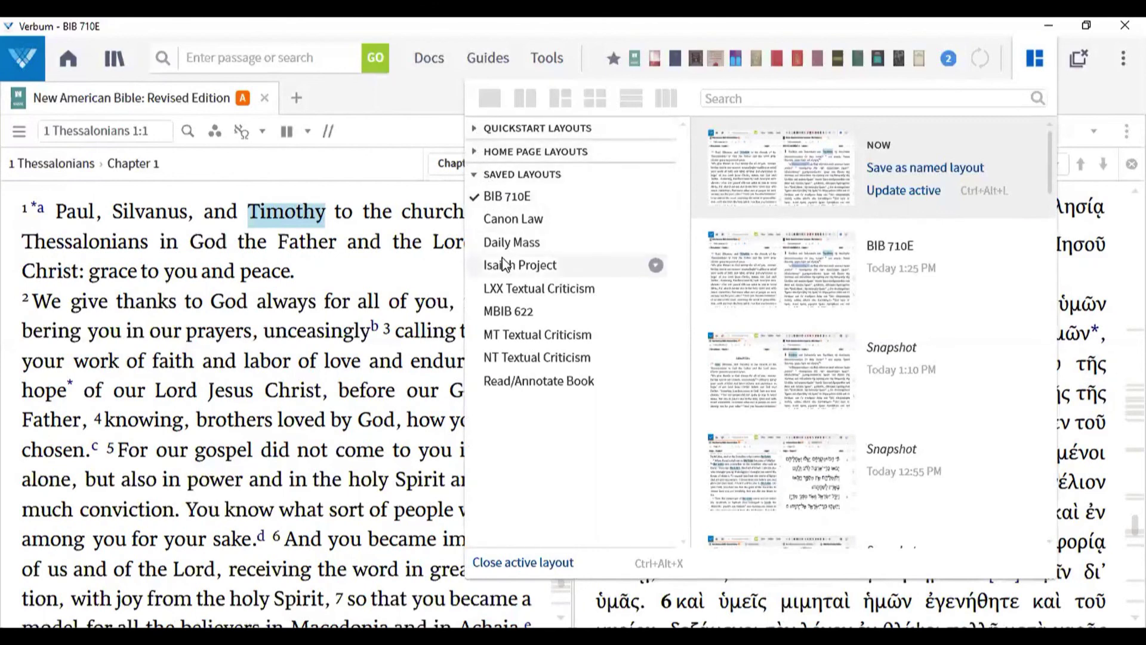
{"action": "left_click", "coordinate": [412, 101]}
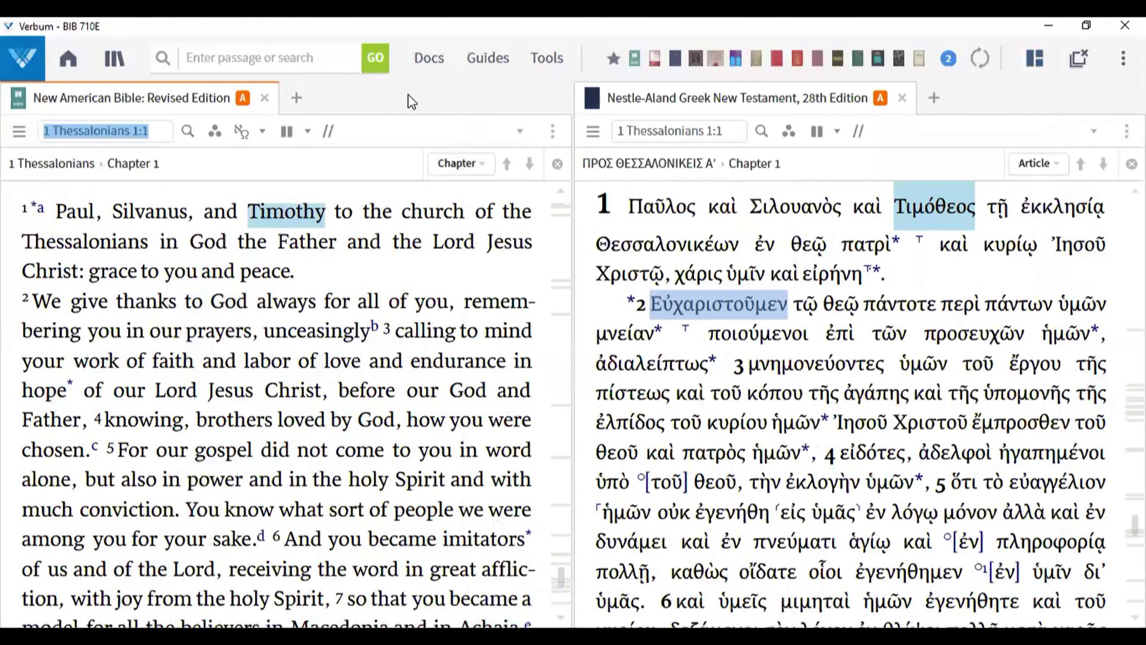
Step: Close all open panels and reload the saved layout BIB 710E
{"action": "left_click", "coordinate": [1079, 60]}
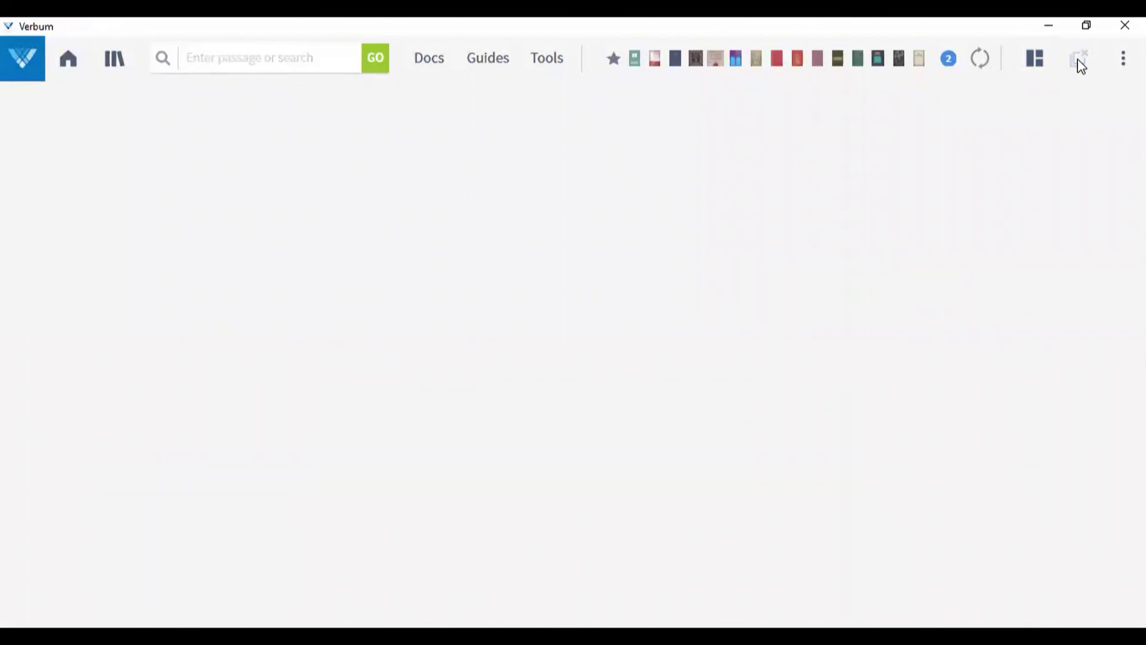
{"action": "left_click", "coordinate": [1032, 61]}
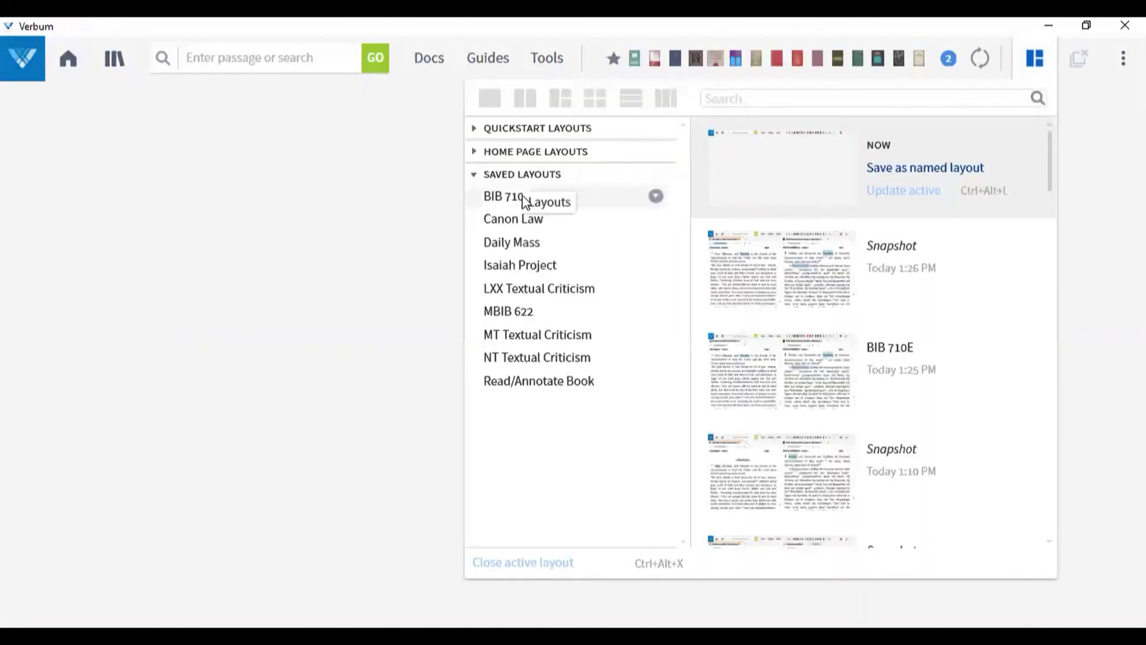
{"action": "left_click", "coordinate": [512, 203]}
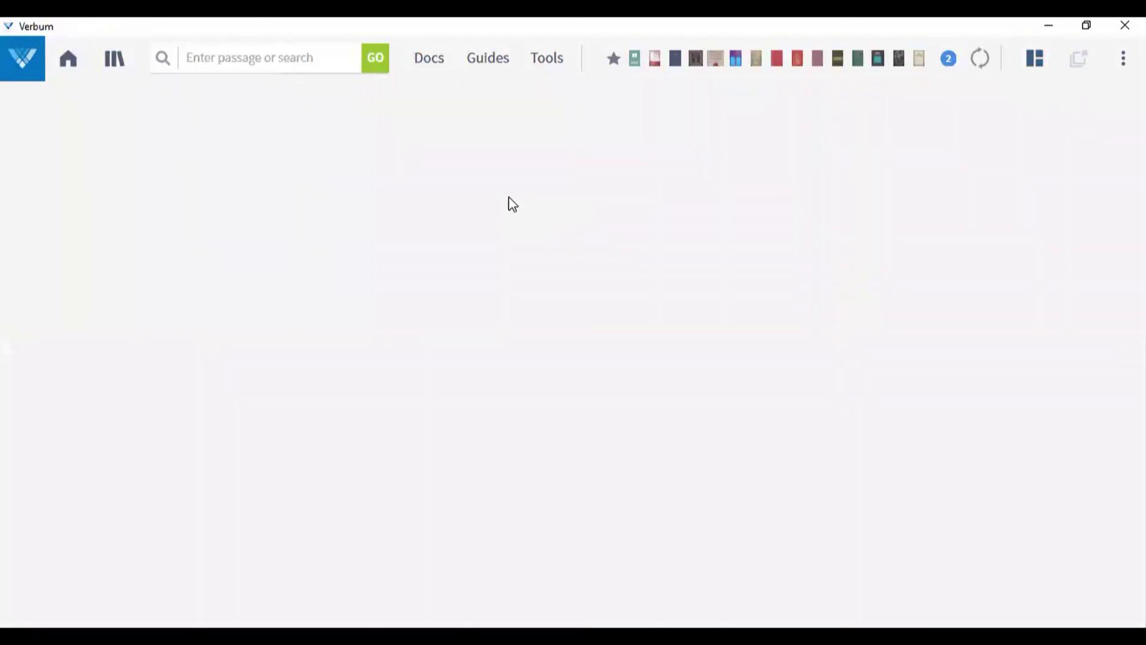